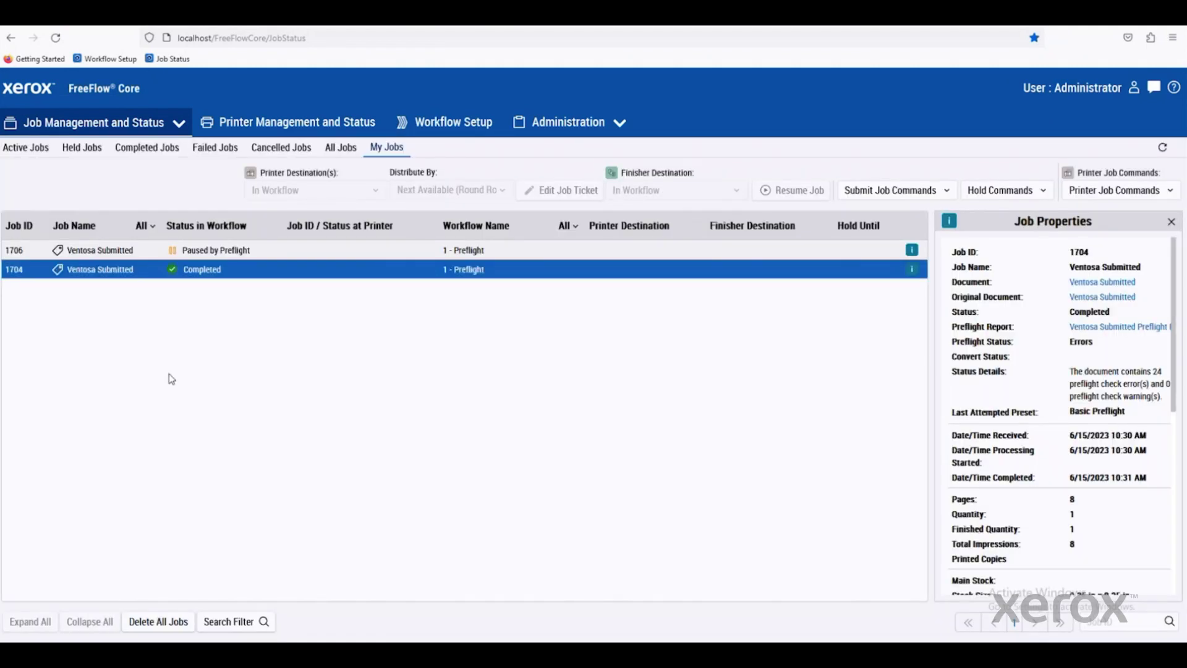
Begin a new job submission, overriding the ticket with a custom quantity, then discard it.
left_click(72, 127)
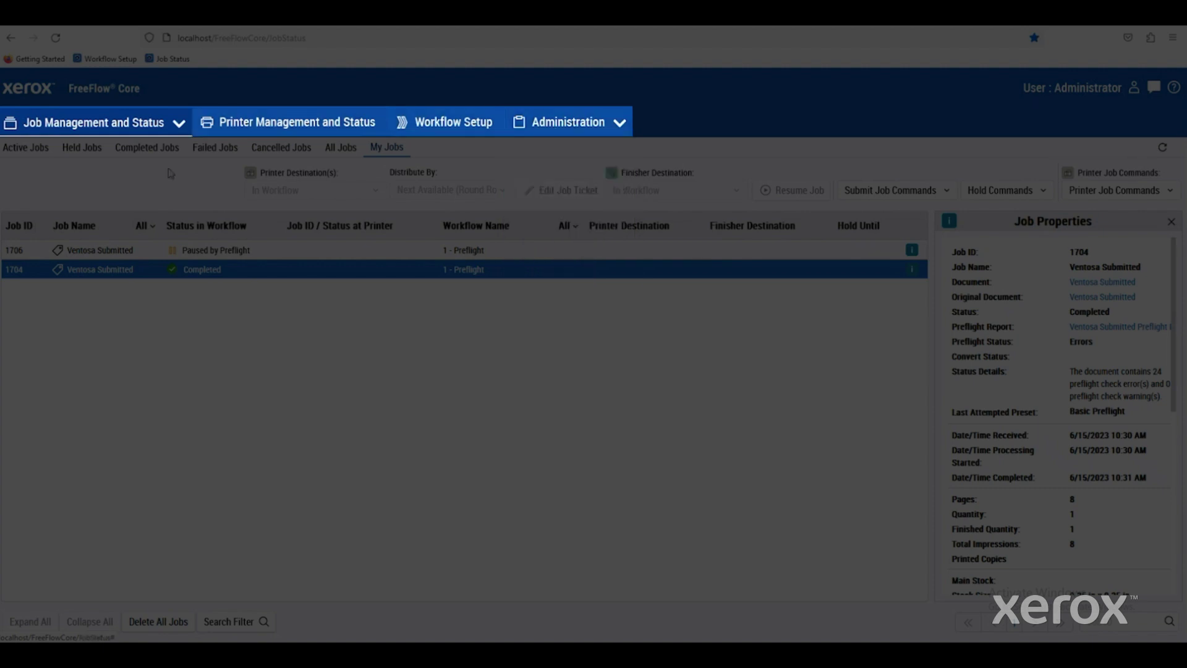
mouse_move(75, 128)
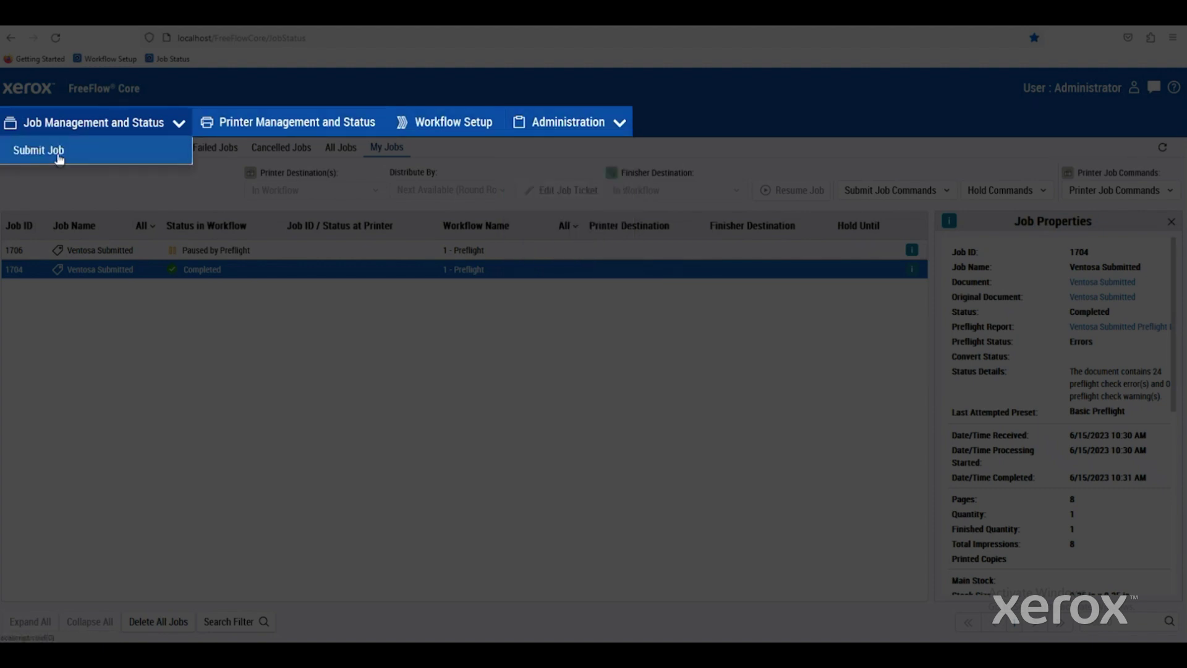
left_click(38, 150)
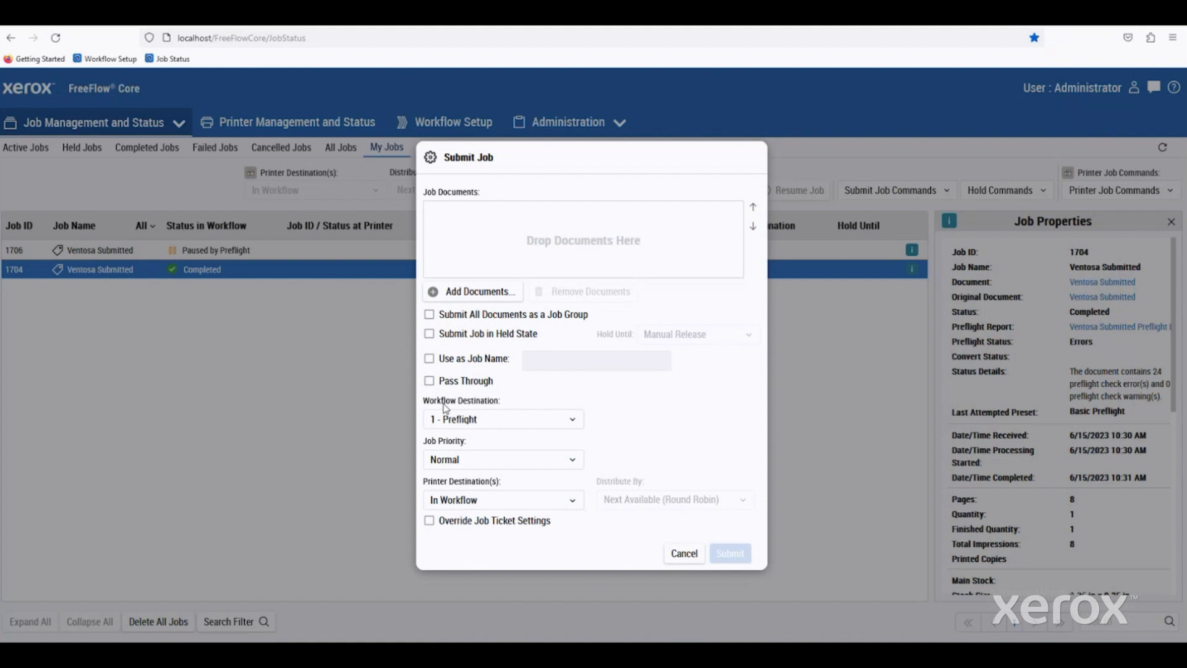
left_click(430, 520)
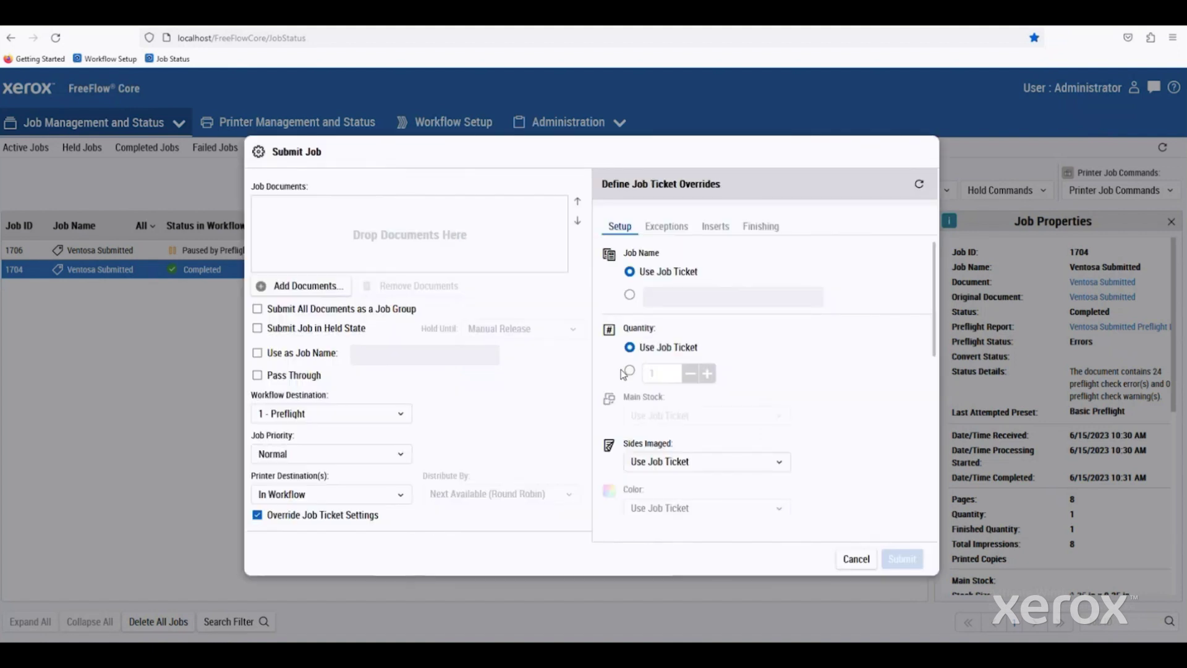
left_click(630, 371)
left_click(857, 559)
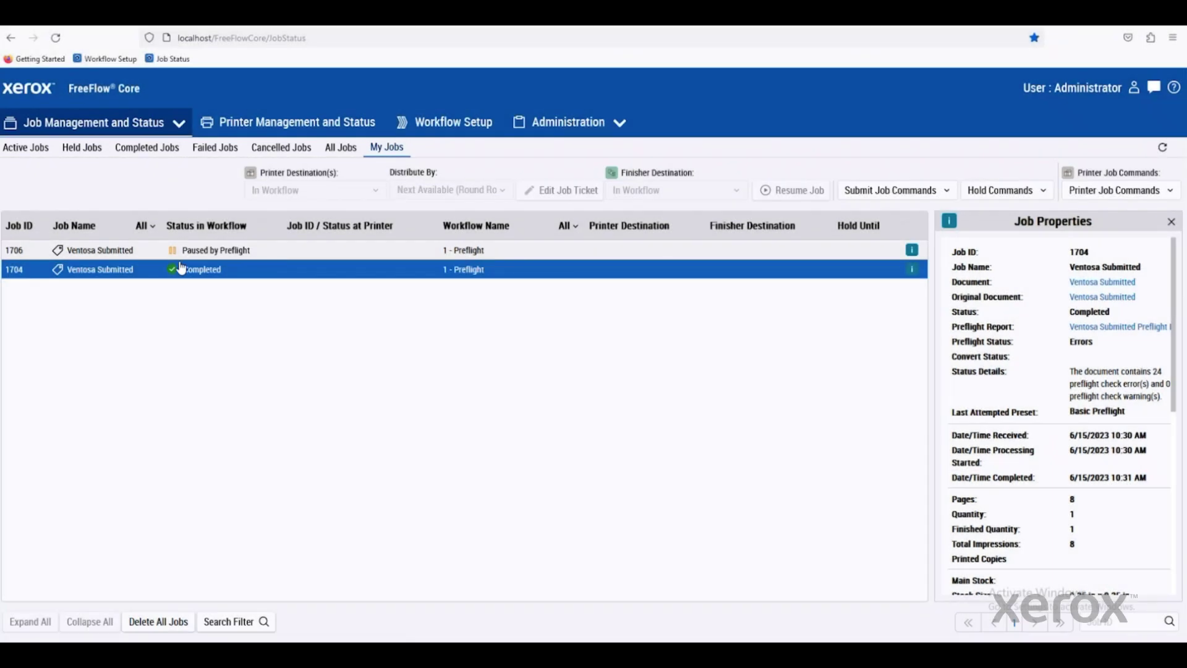
Refresh My Jobs and inspect paused job 1706's properties and printer destinations.
left_click(388, 148)
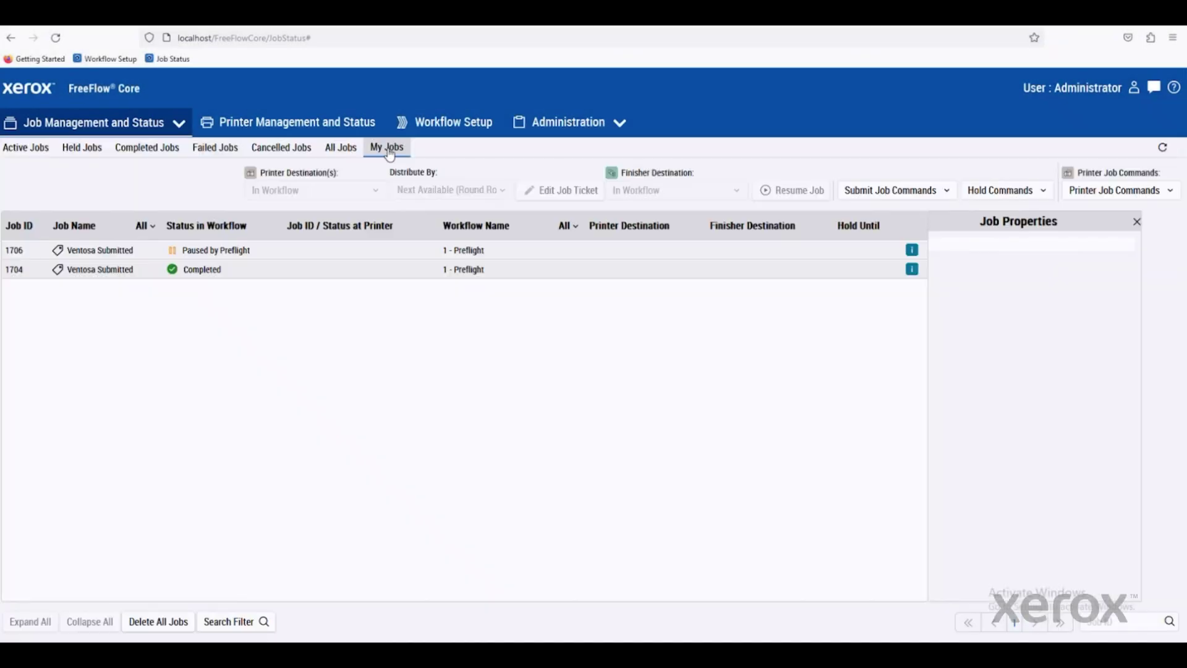
left_click(123, 250)
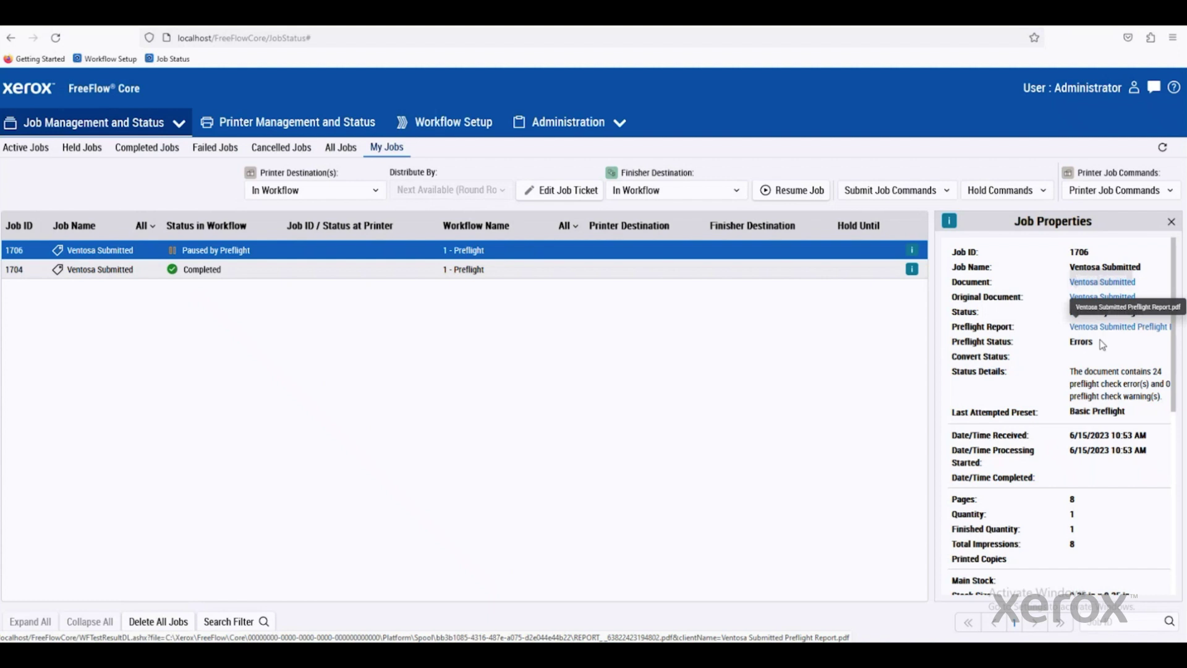
scroll(1061, 413, "down", 5)
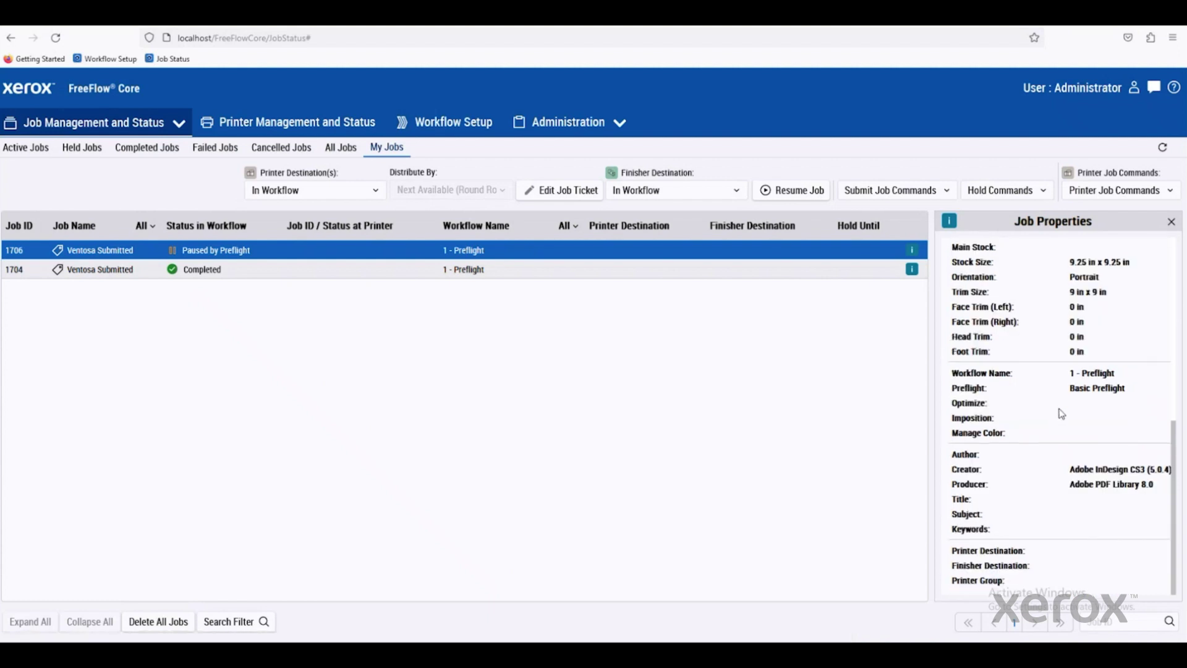
scroll(1061, 415, "up", 5)
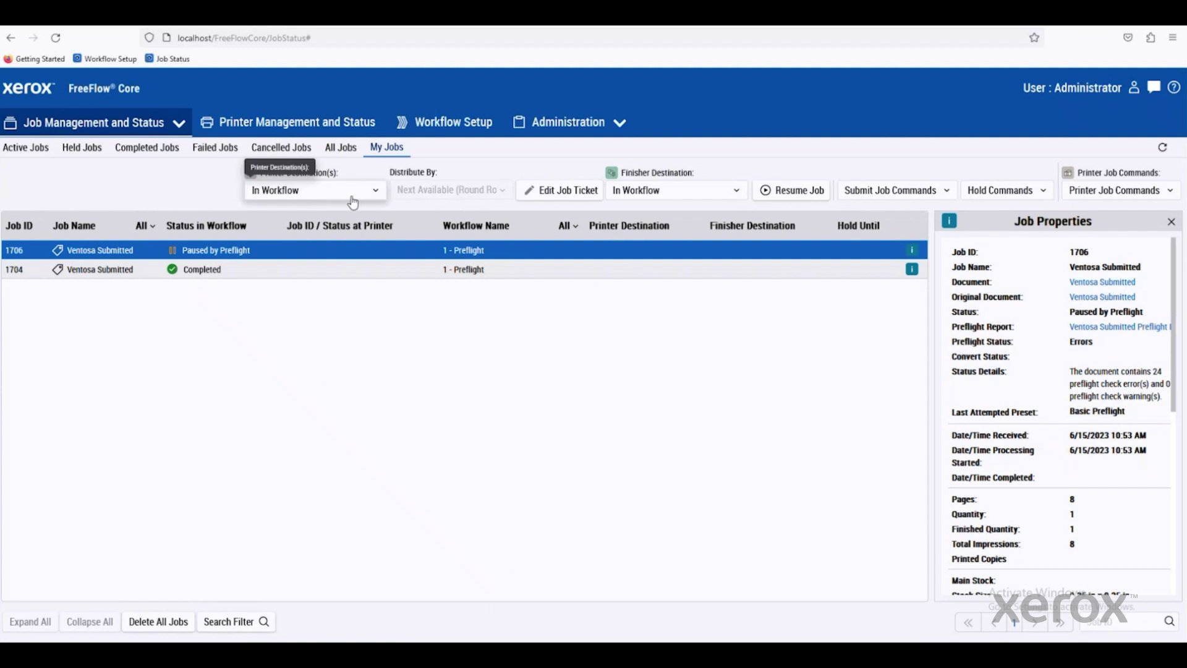
left_click(375, 198)
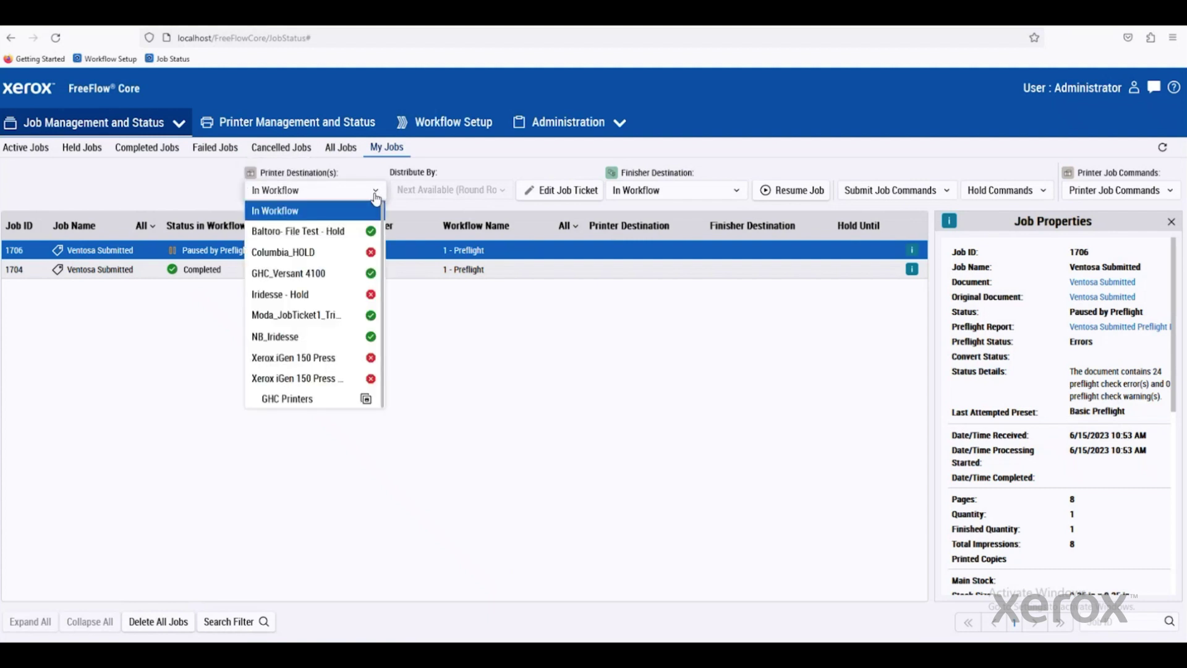
left_click(545, 440)
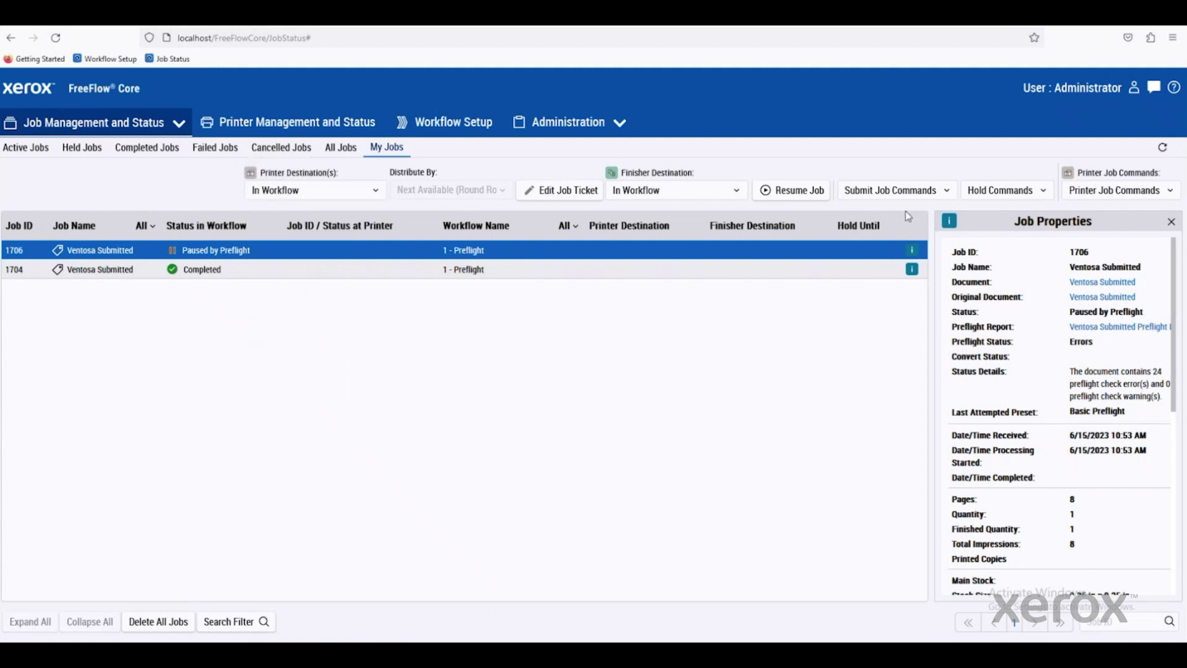
Resubmit job 1706 from Submit Job Commands with workflow destination 3a - Books.
left_click(926, 190)
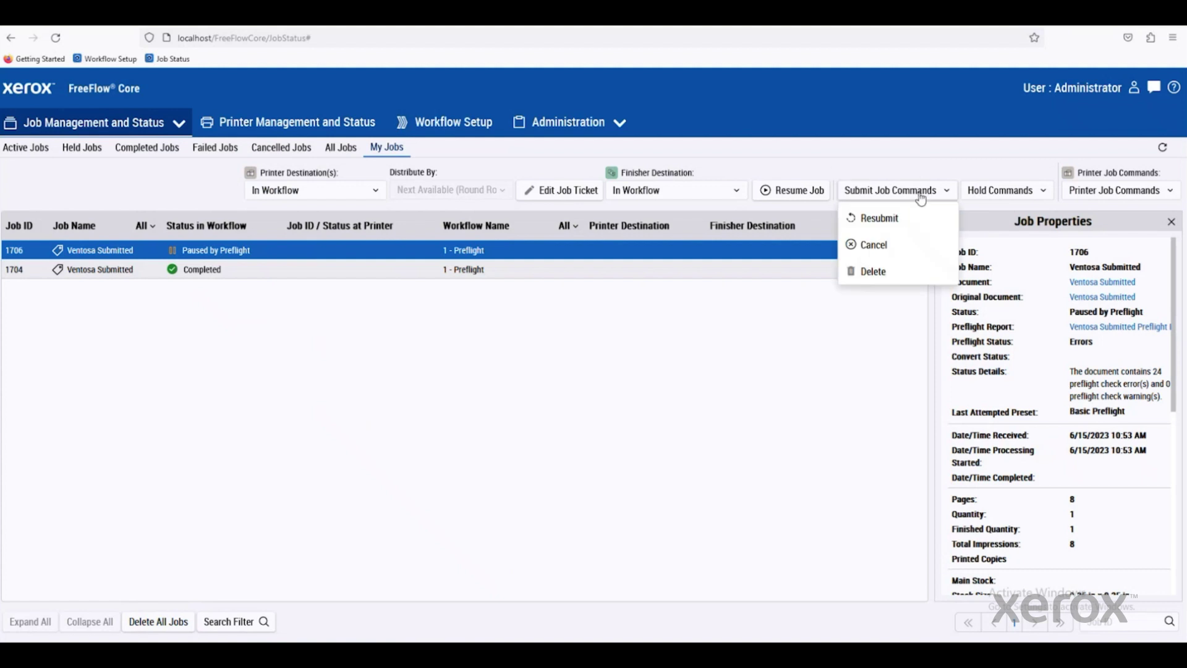
left_click(896, 220)
left_click(505, 341)
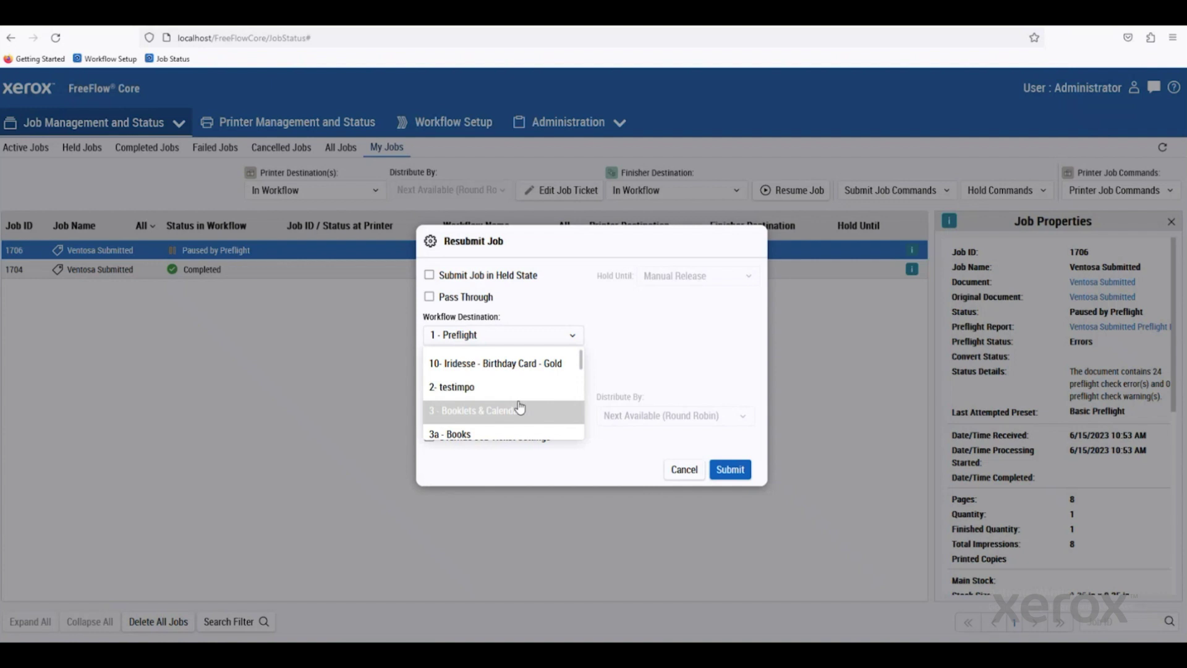
left_click(506, 432)
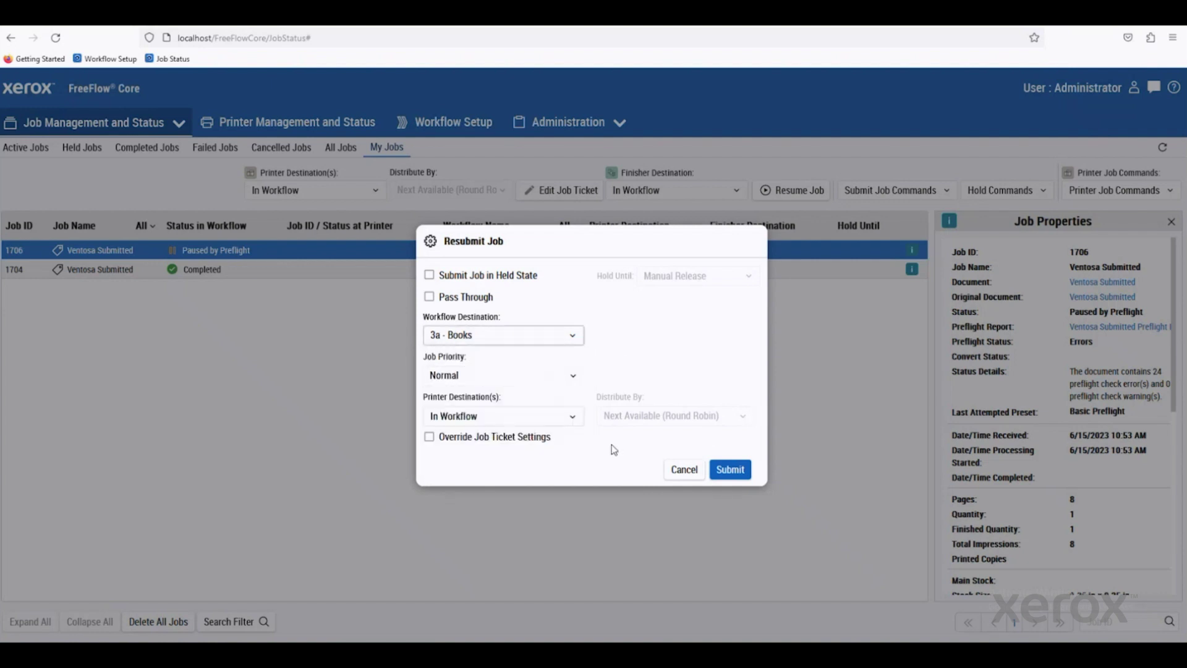
left_click(723, 470)
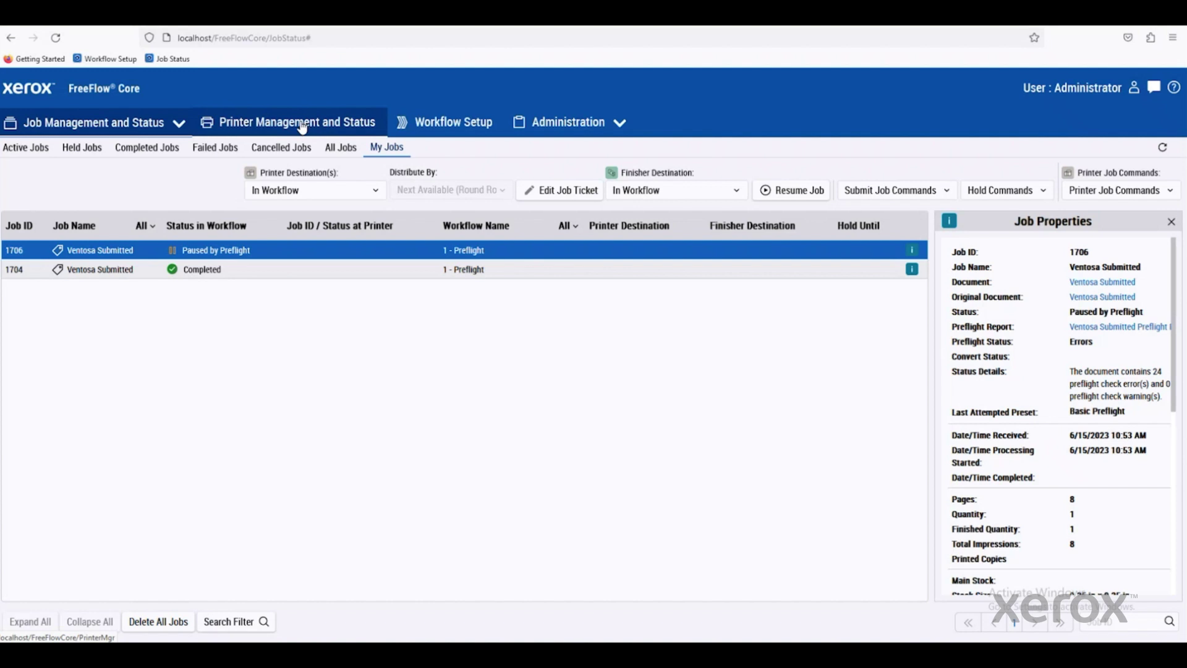
Switch to the Printer Management and Status page.
left_click(306, 126)
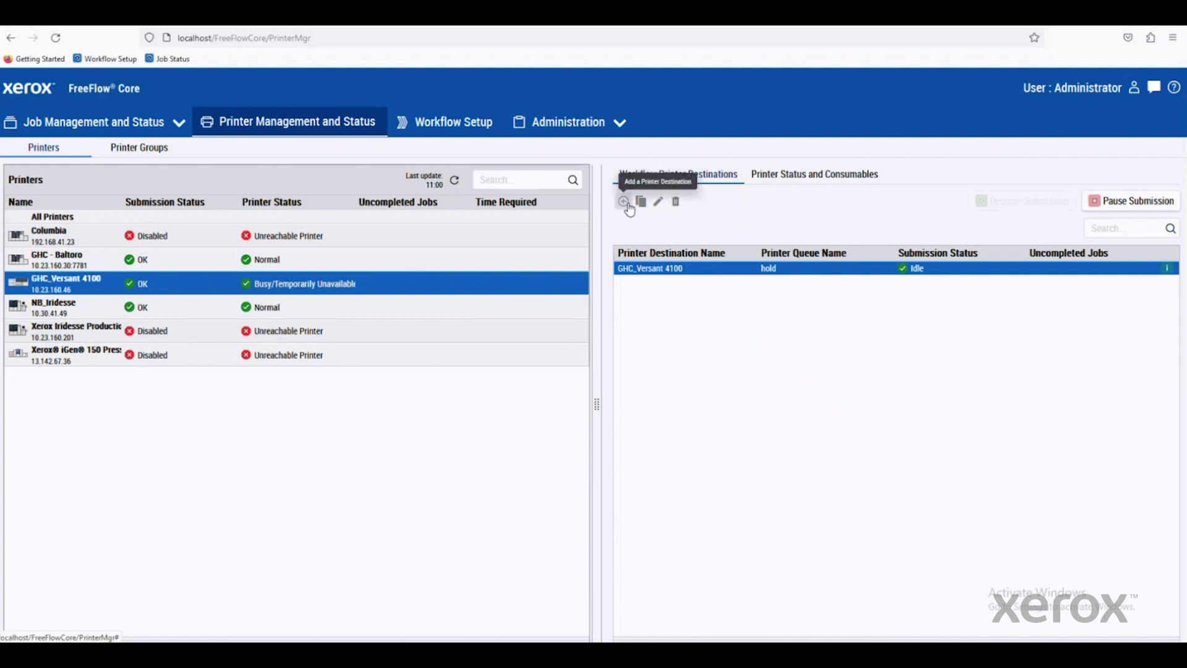
Edit GHC_Versant 4100's destination, toggle Define Job Ticket Defaults on and off, then cancel.
left_click(659, 202)
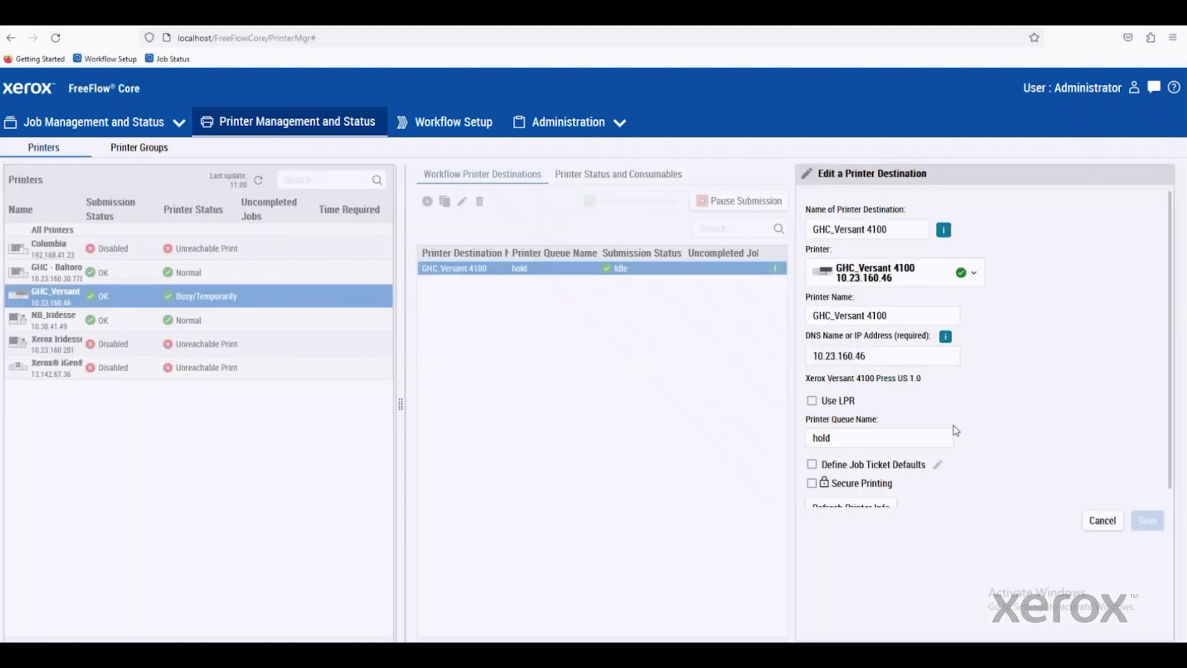
scroll(963, 407, "down", 1)
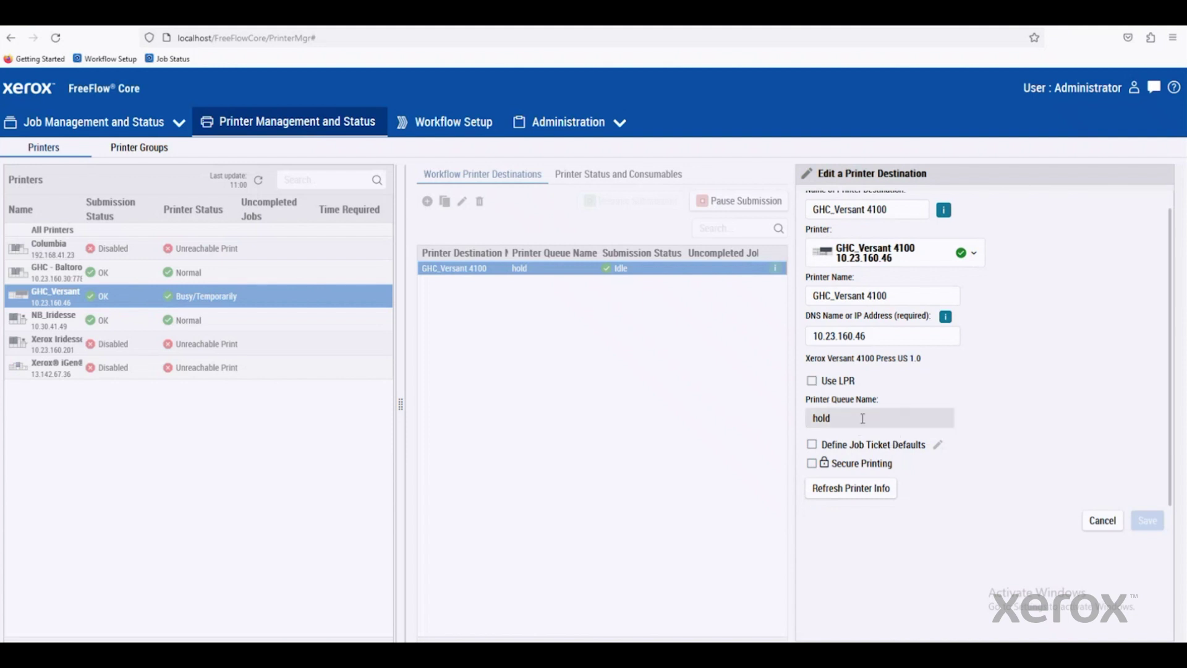
double_click(840, 422)
left_click(992, 481)
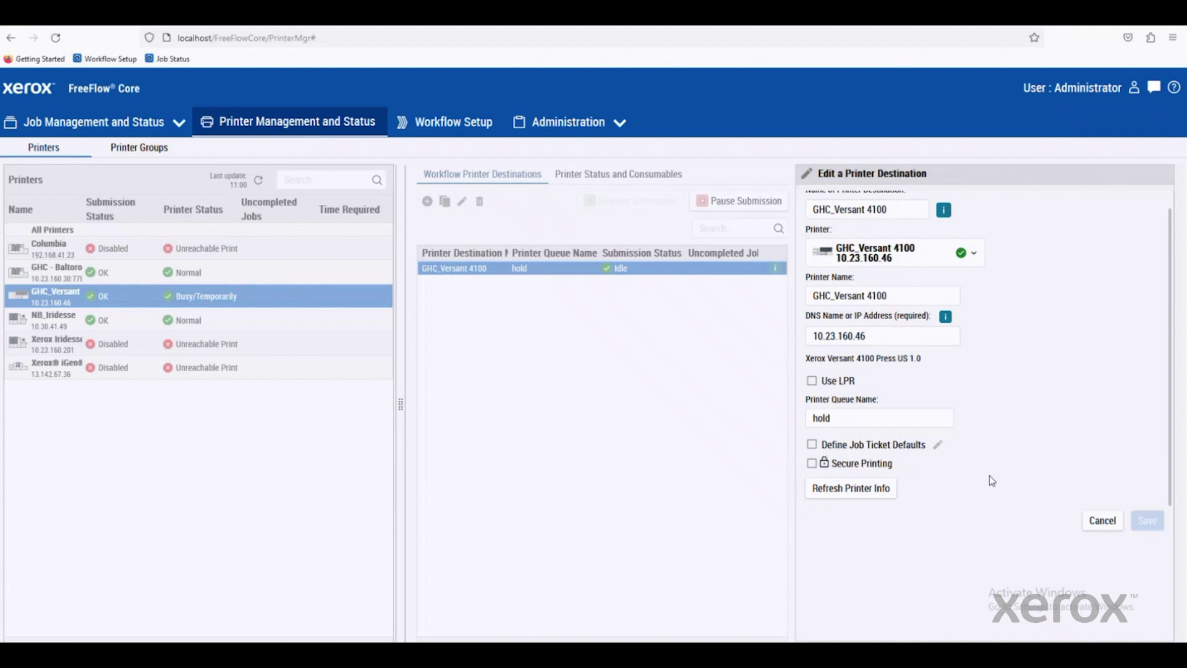
left_click(812, 445)
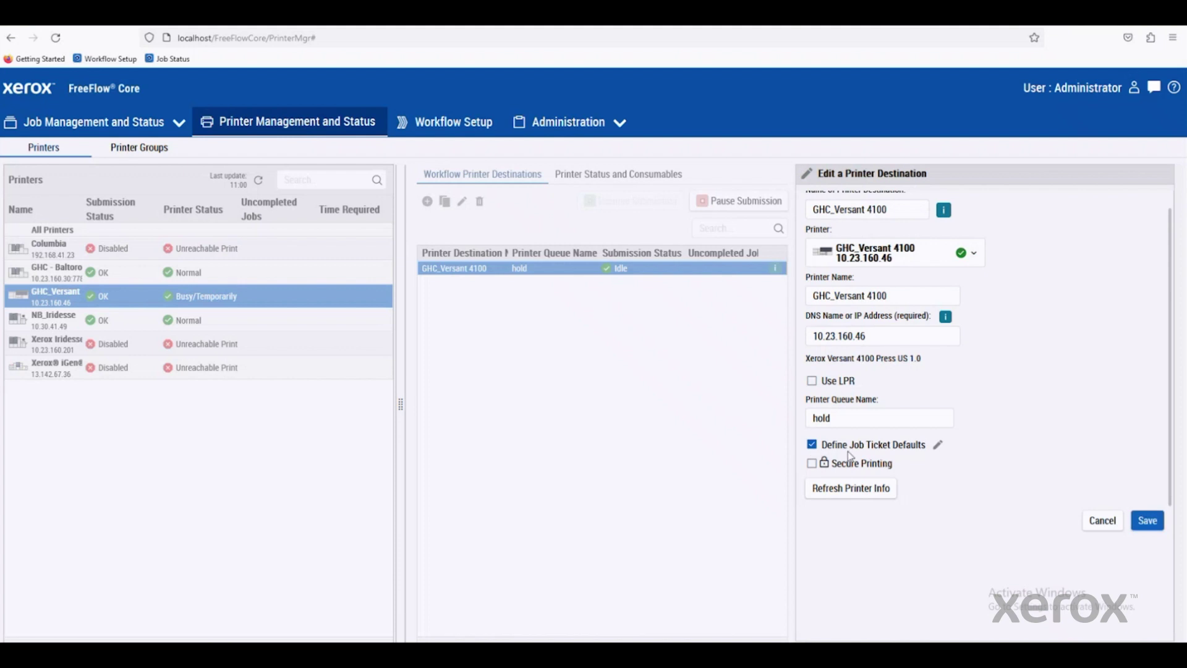
left_click(812, 445)
left_click(1101, 523)
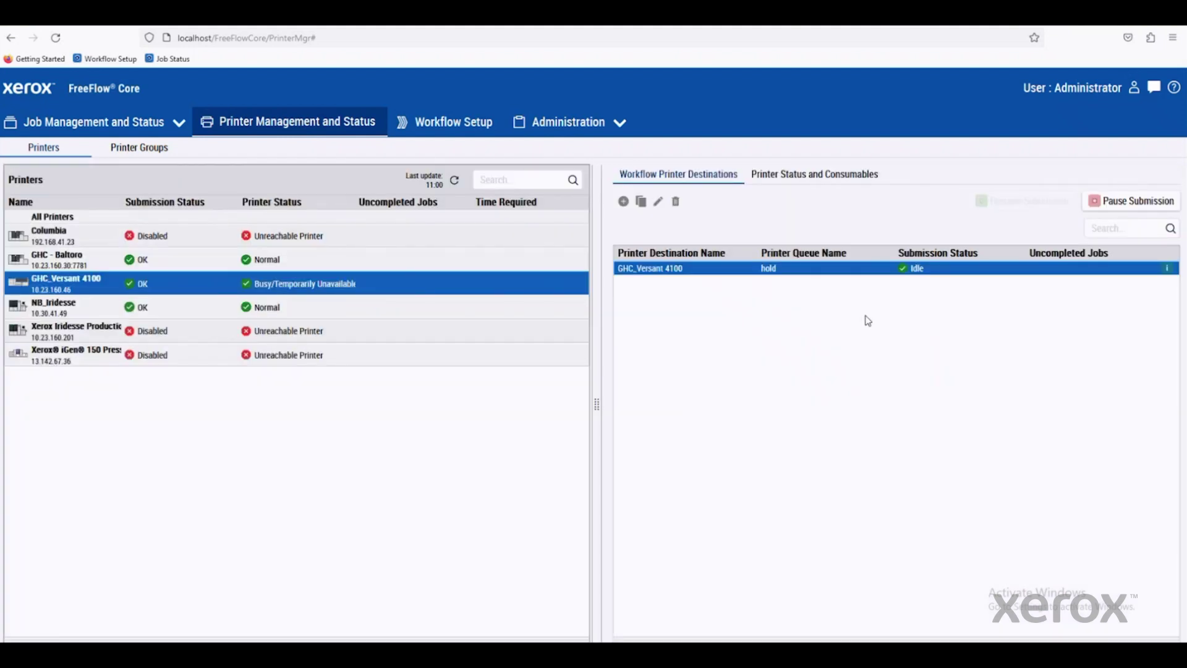
Show GHC_Versant 4100's input trays, ink levels and output trays under Printer Status and Consumables.
left_click(802, 190)
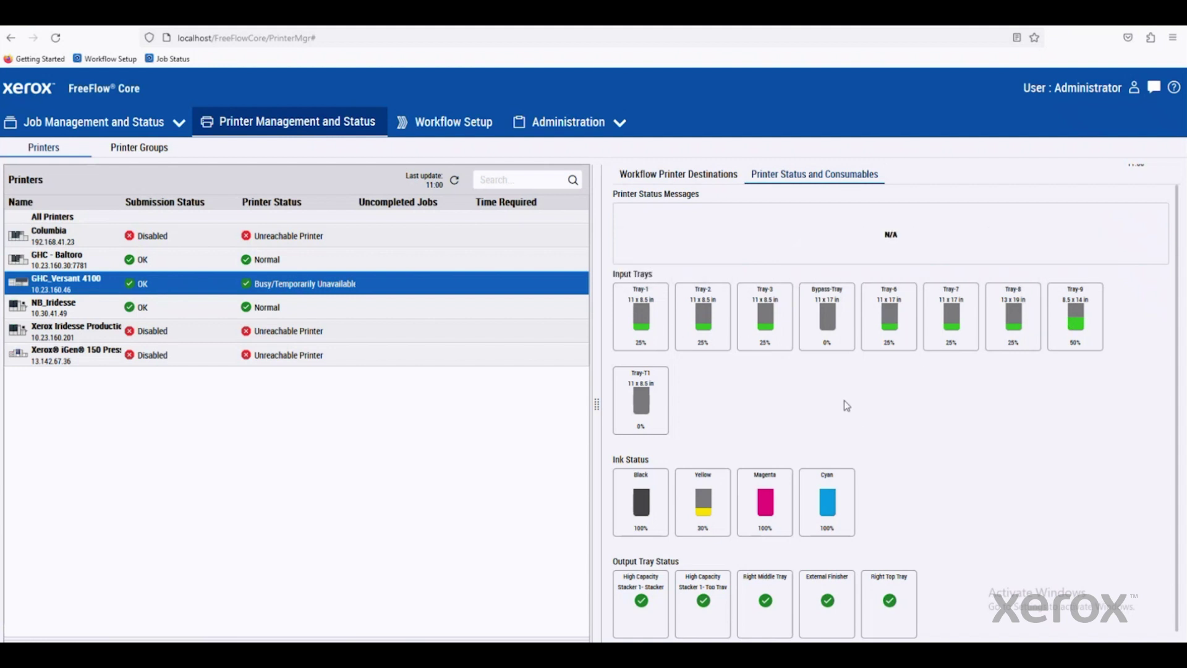
scroll(848, 411, "down", 1)
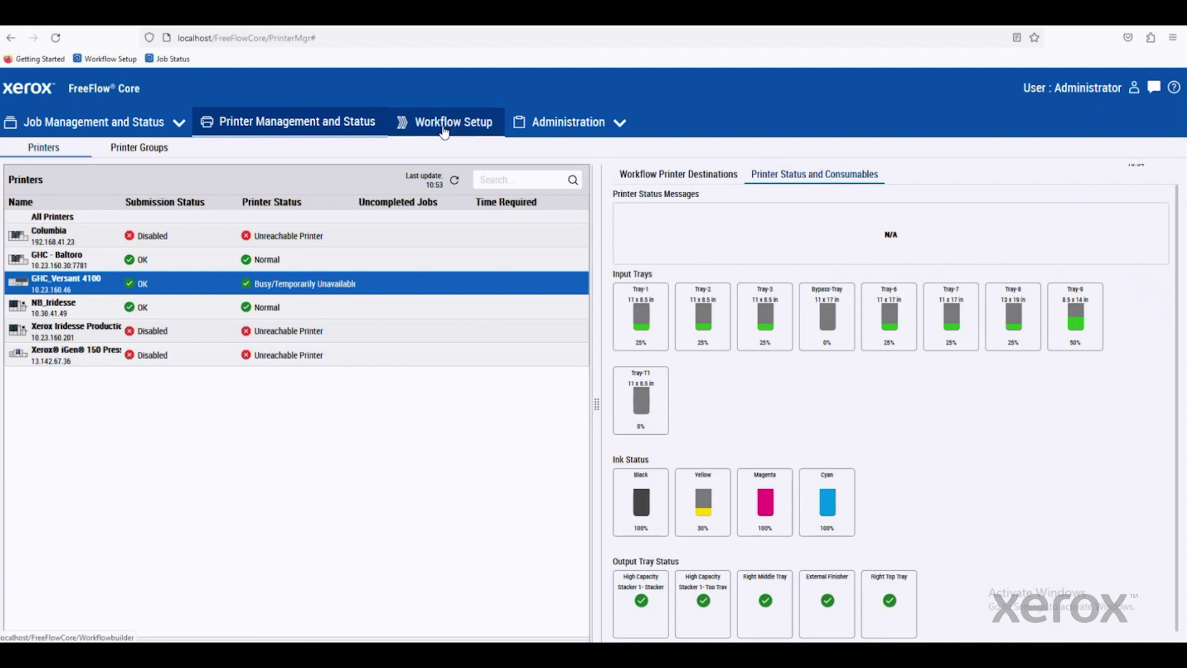
Open Workflow Setup and enlarge the Workflow List to show more rows.
left_click(443, 127)
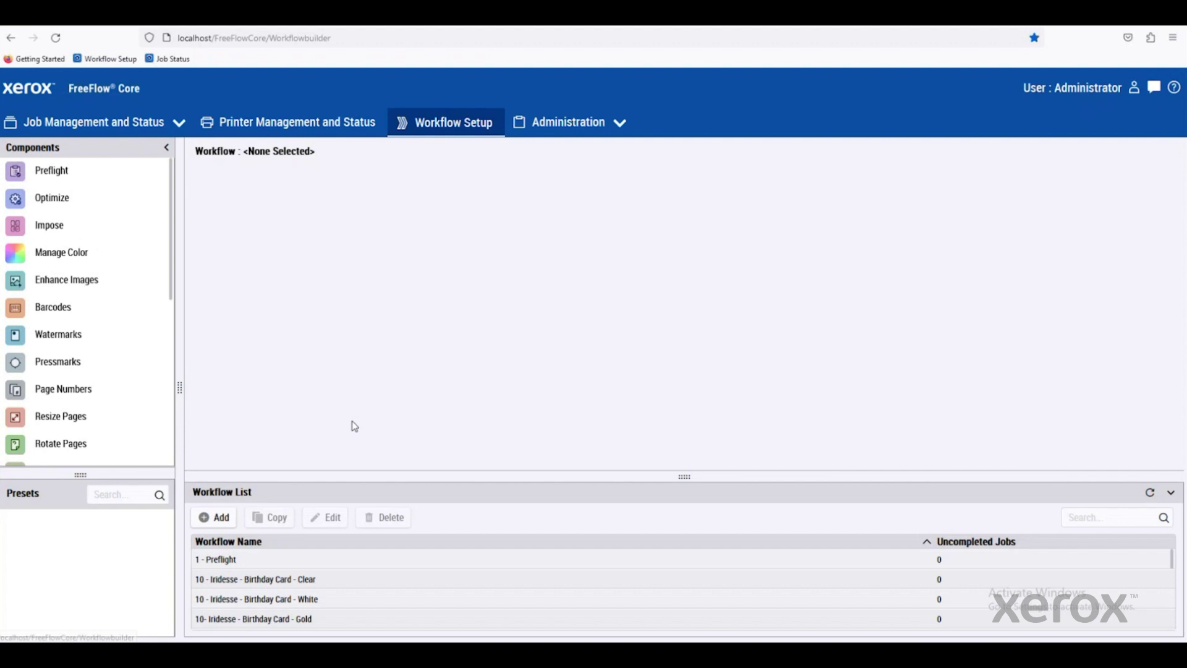
left_click_drag(273, 475, 273, 456)
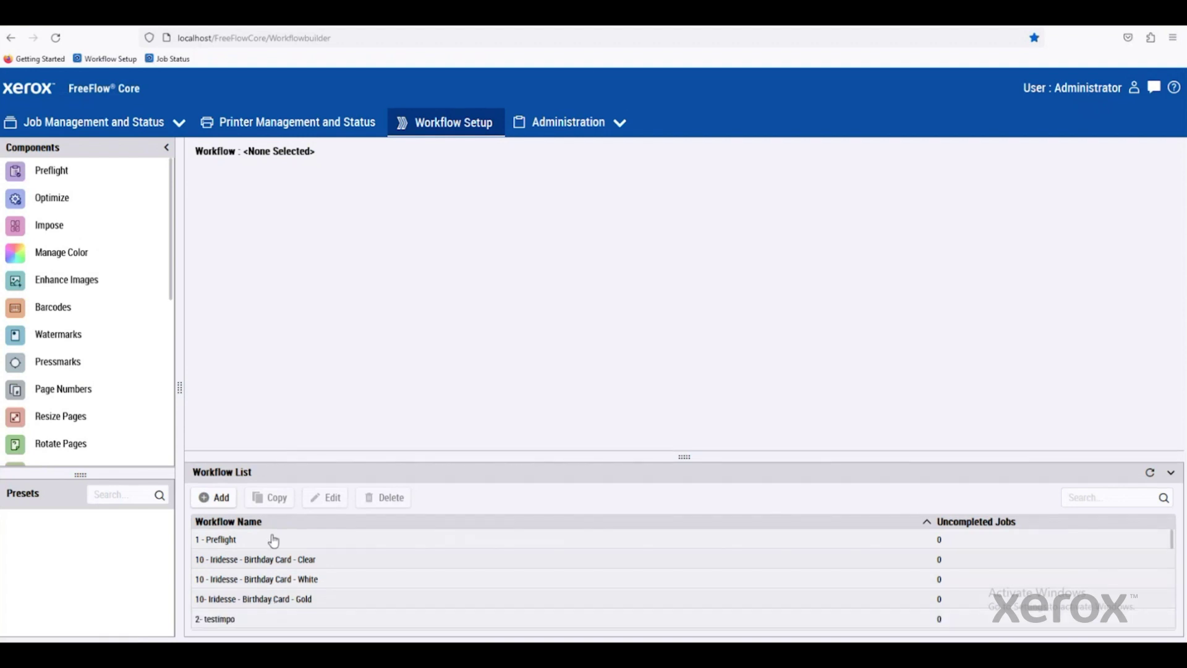
scroll(310, 549, "down", 3)
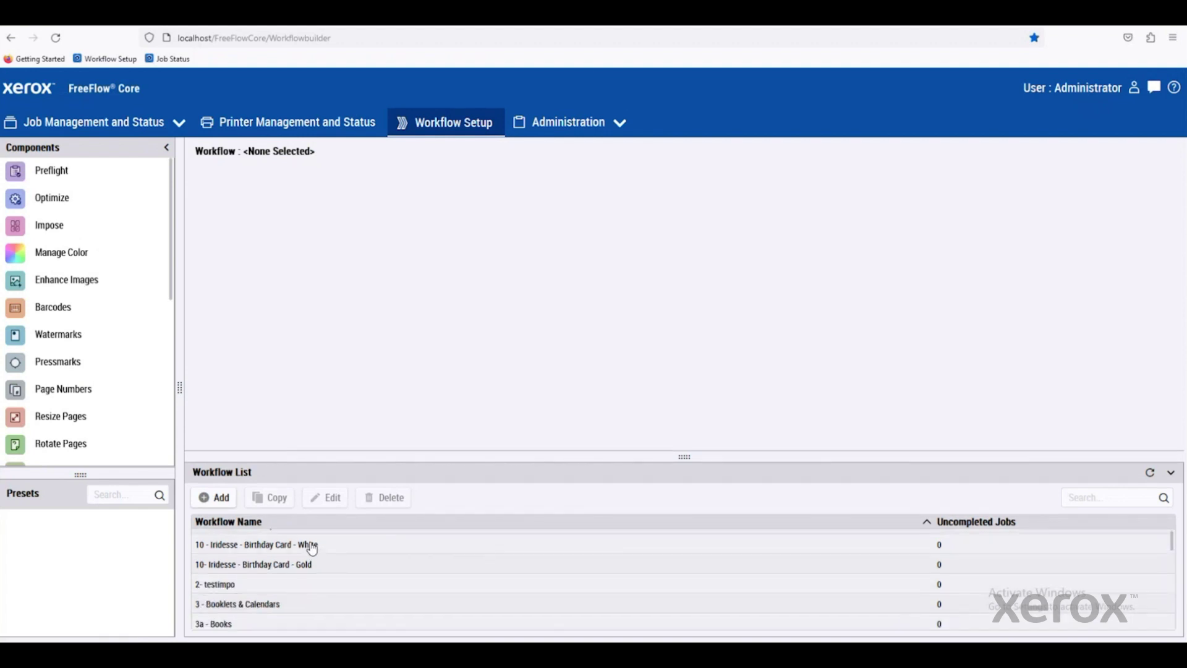
scroll(303, 569, "up", 2)
scroll(299, 578, "up", 1)
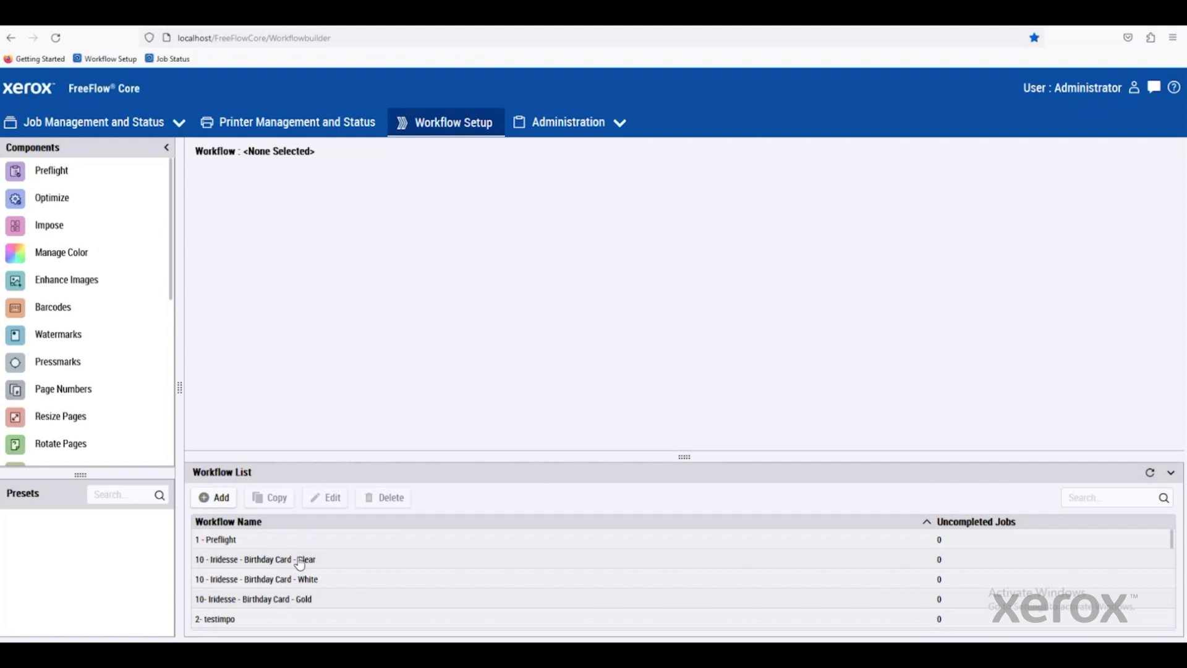
Start a new workflow and add the Basic Preflight step to it.
left_click(214, 498)
left_click(373, 271)
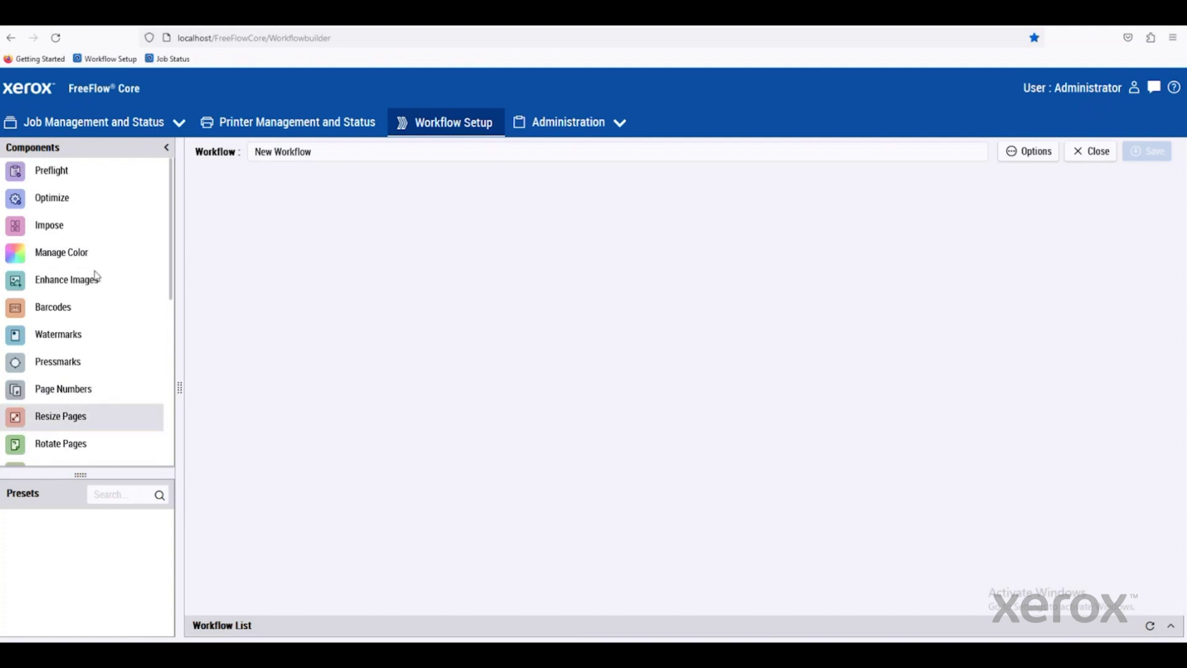
left_click(38, 179)
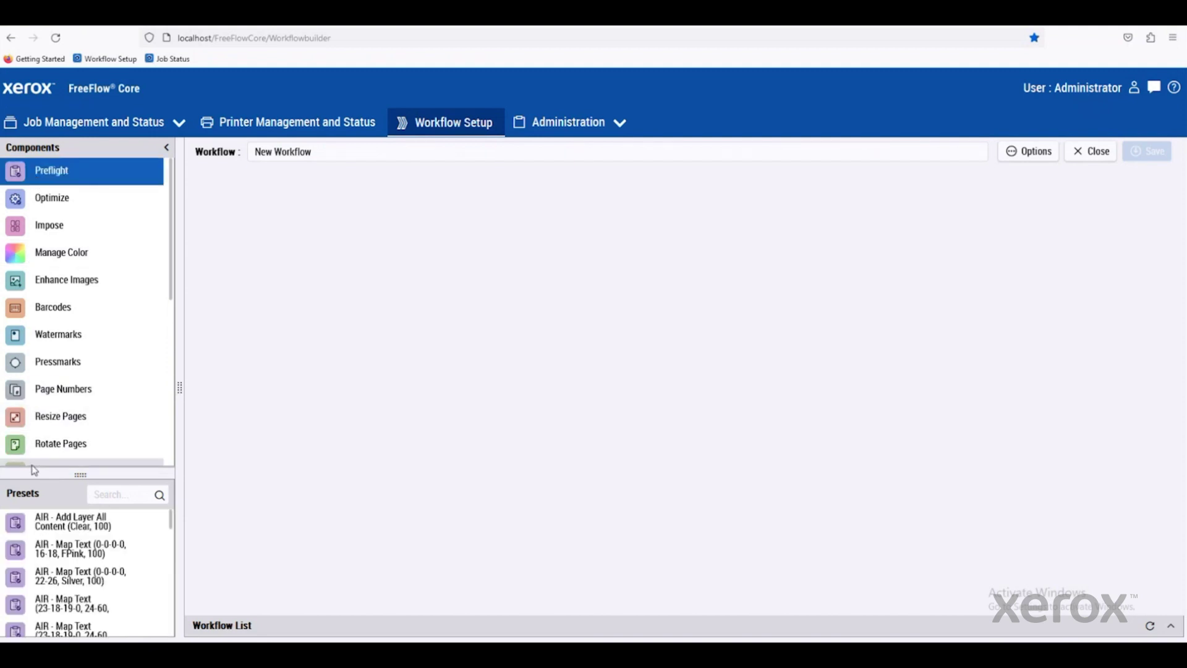
scroll(74, 578, "down", 10)
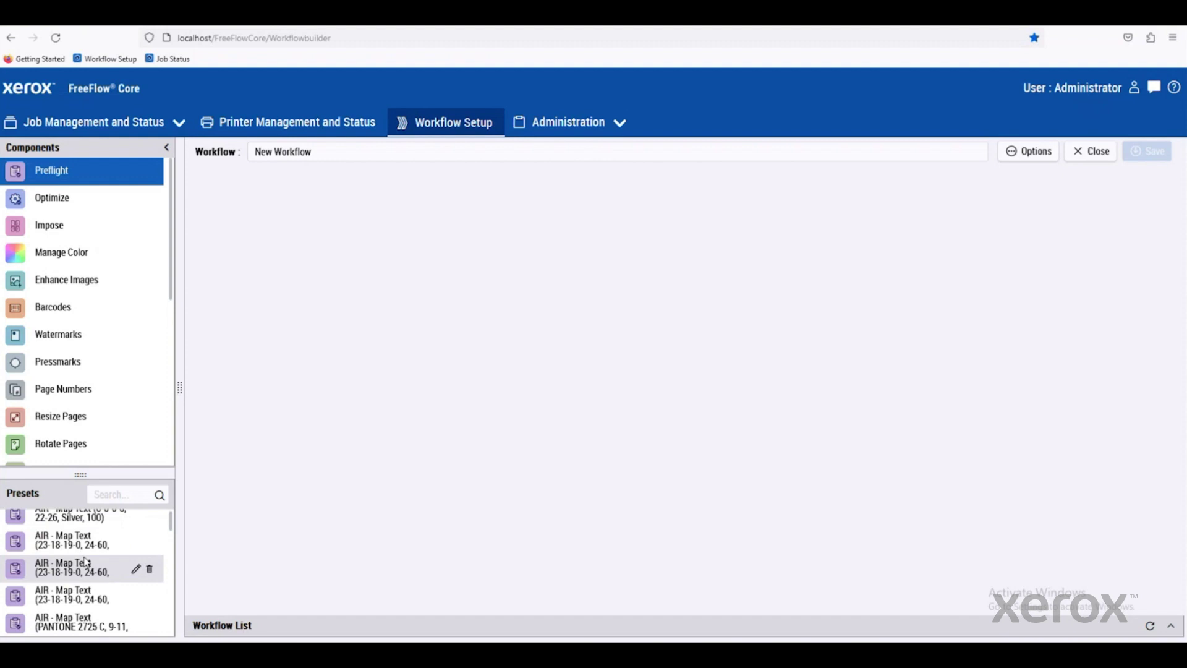
scroll(85, 567, "up", 2)
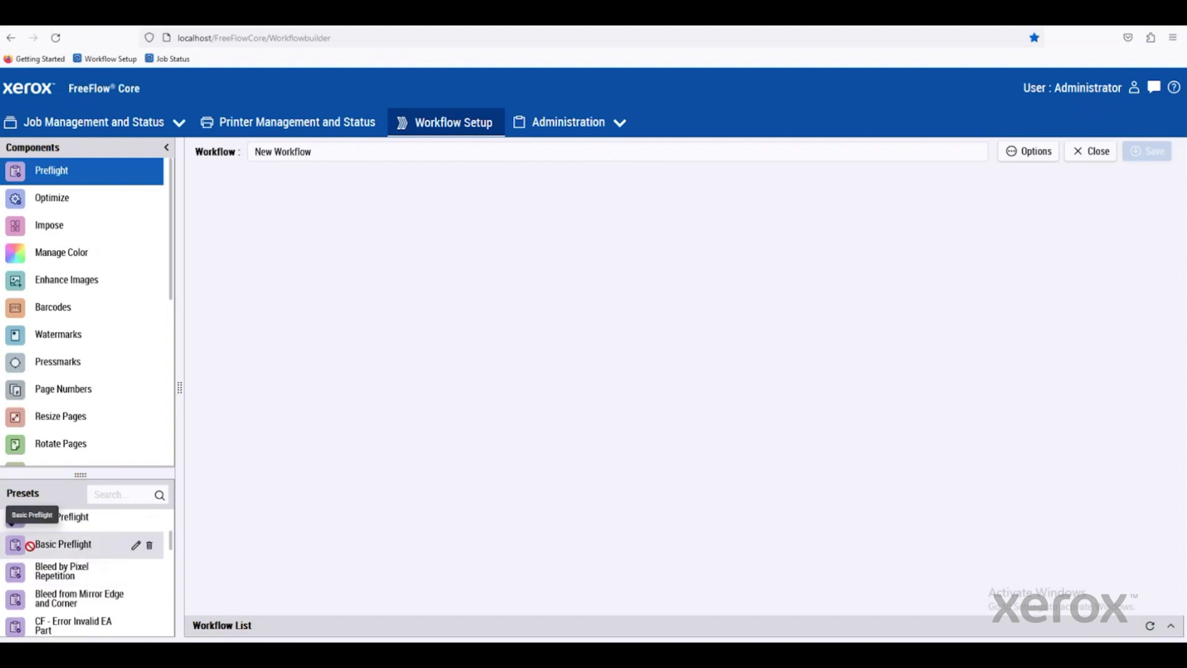
left_click_drag(18, 552, 404, 329)
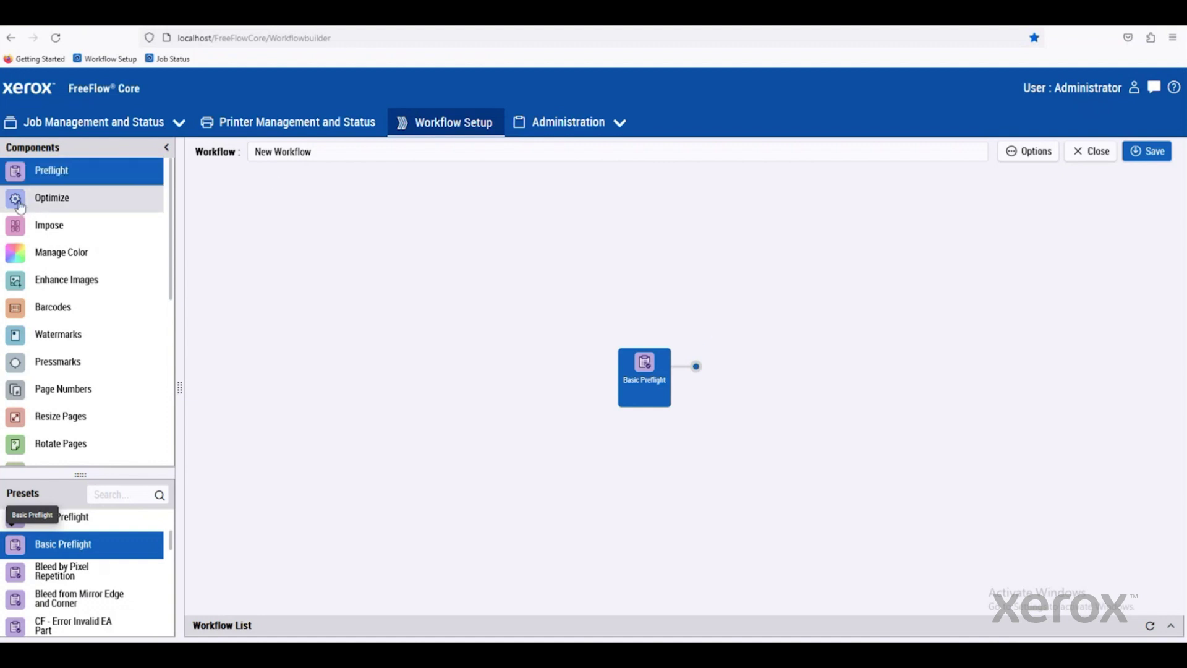
Add Optimize 9 and Booklets steps, then close the workflow without saving.
left_click_drag(18, 208, 714, 386)
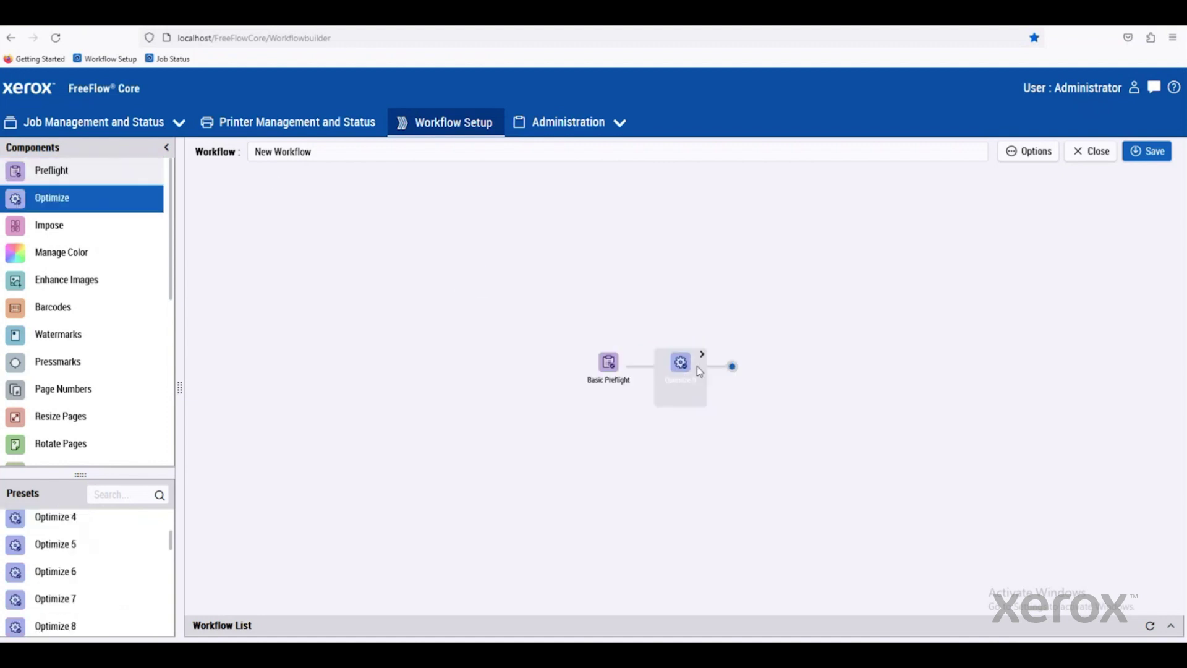
left_click(16, 232)
left_click_drag(15, 598, 740, 375)
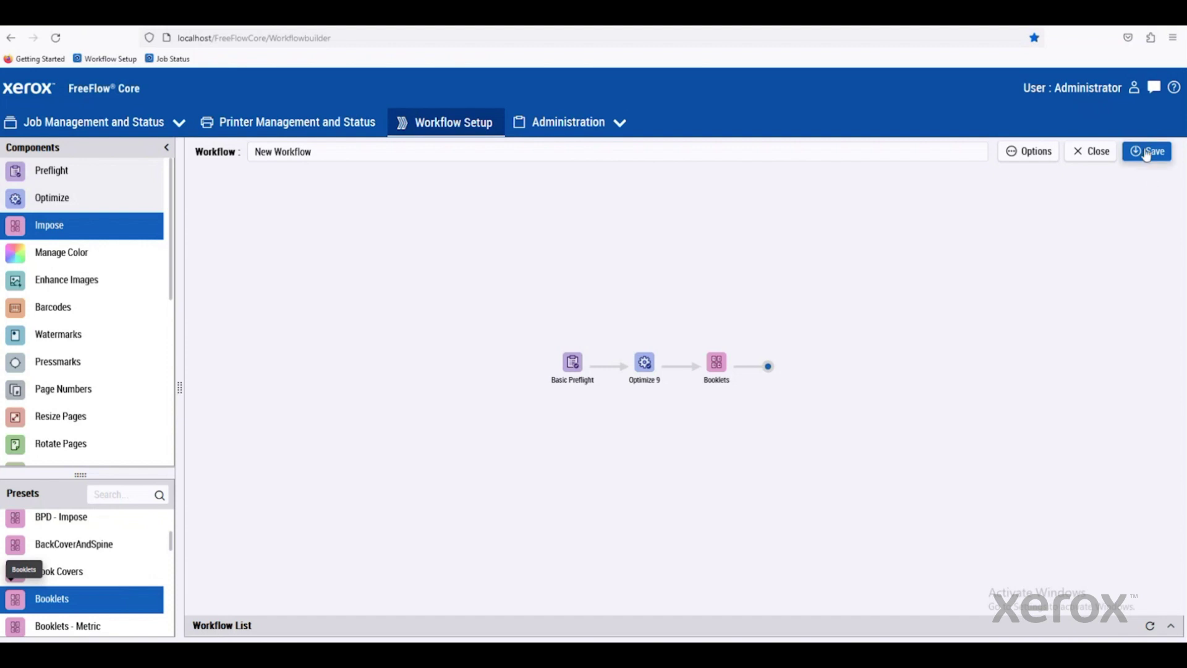
left_click(1085, 157)
left_click(568, 390)
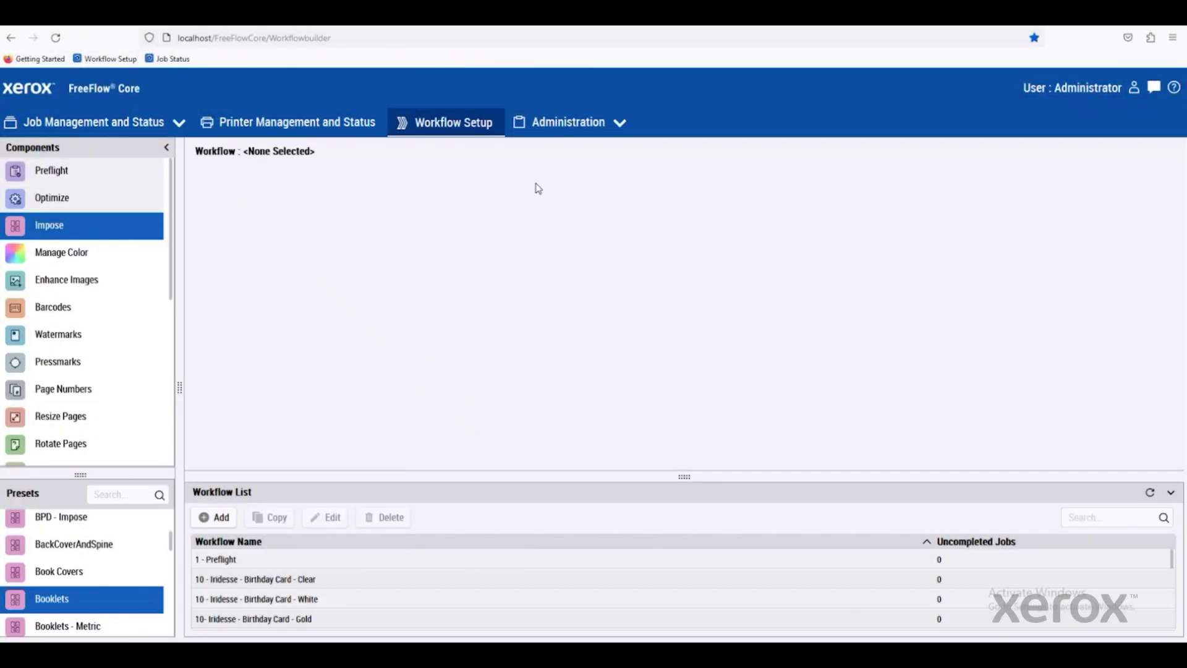
Open the Administration menu listing Hot Folders, Notifications, User Access, Security and License.
left_click(578, 131)
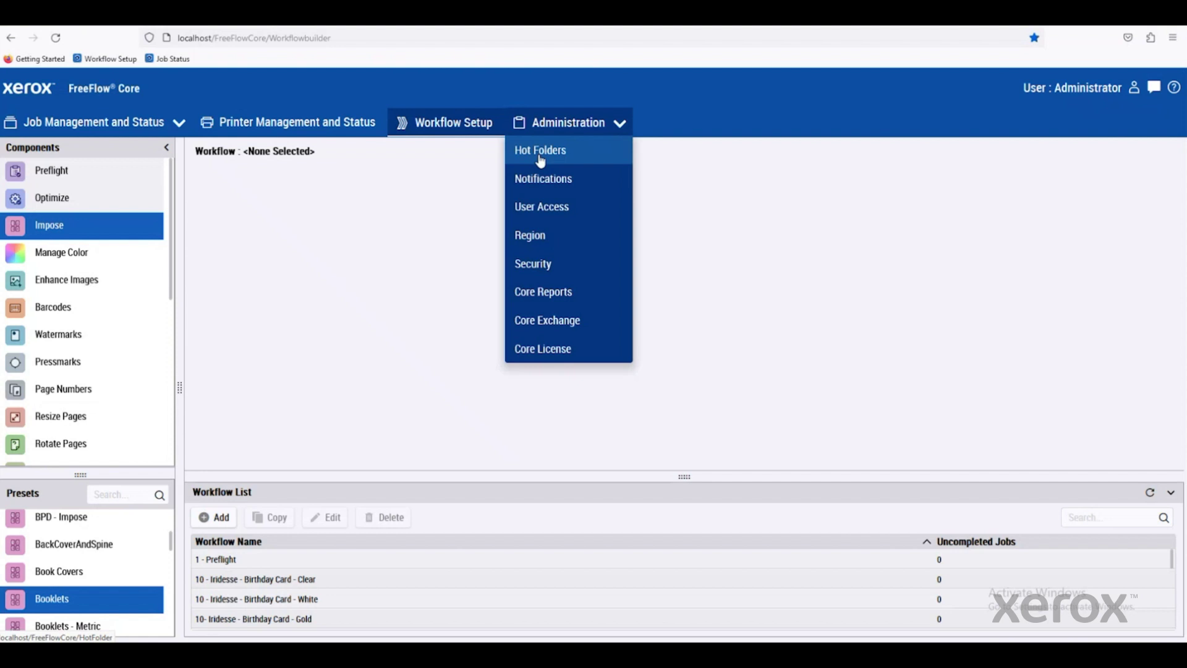
Open User Access and start a new user with Administrator access level.
left_click(559, 208)
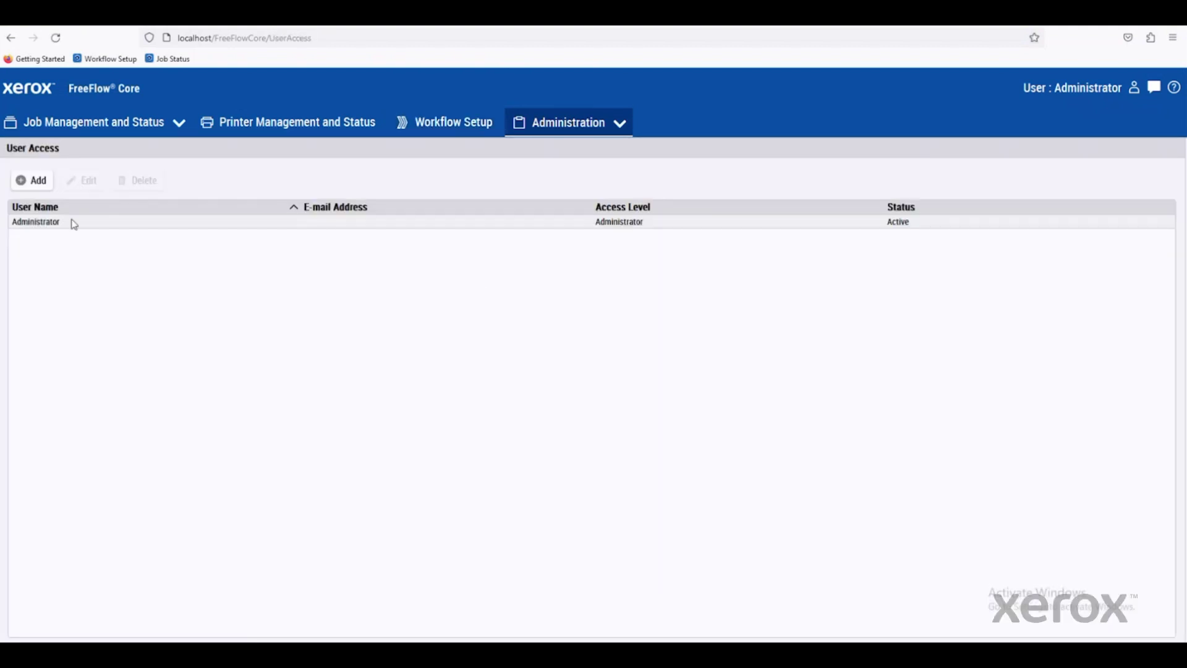
left_click(37, 182)
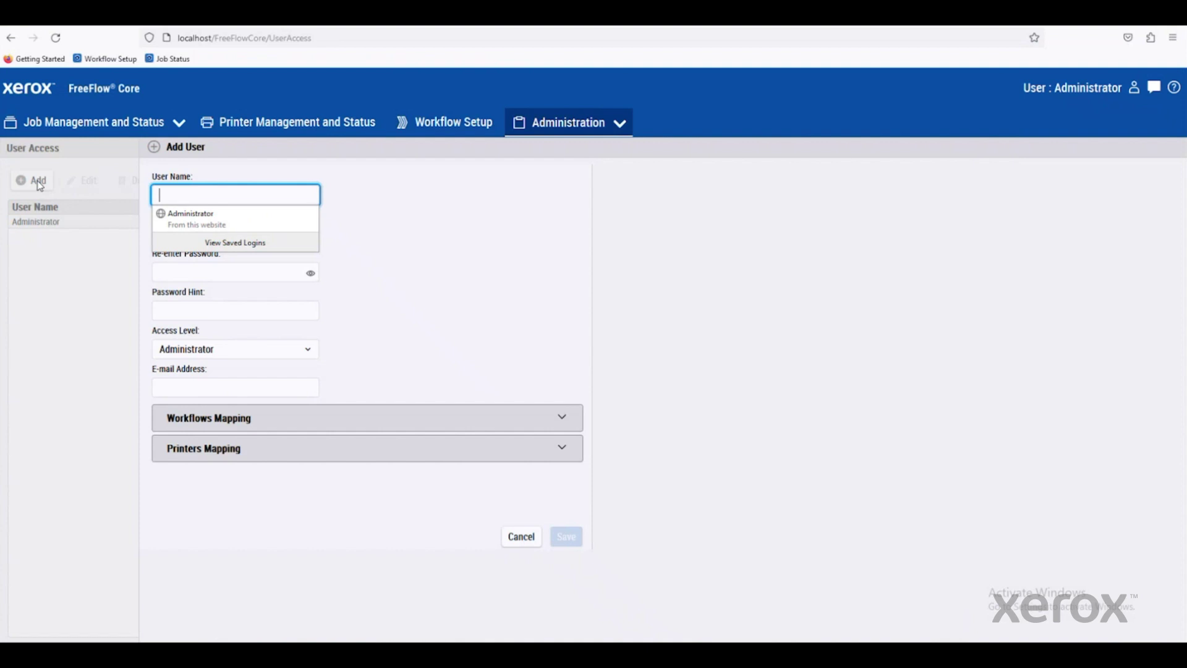
left_click(457, 253)
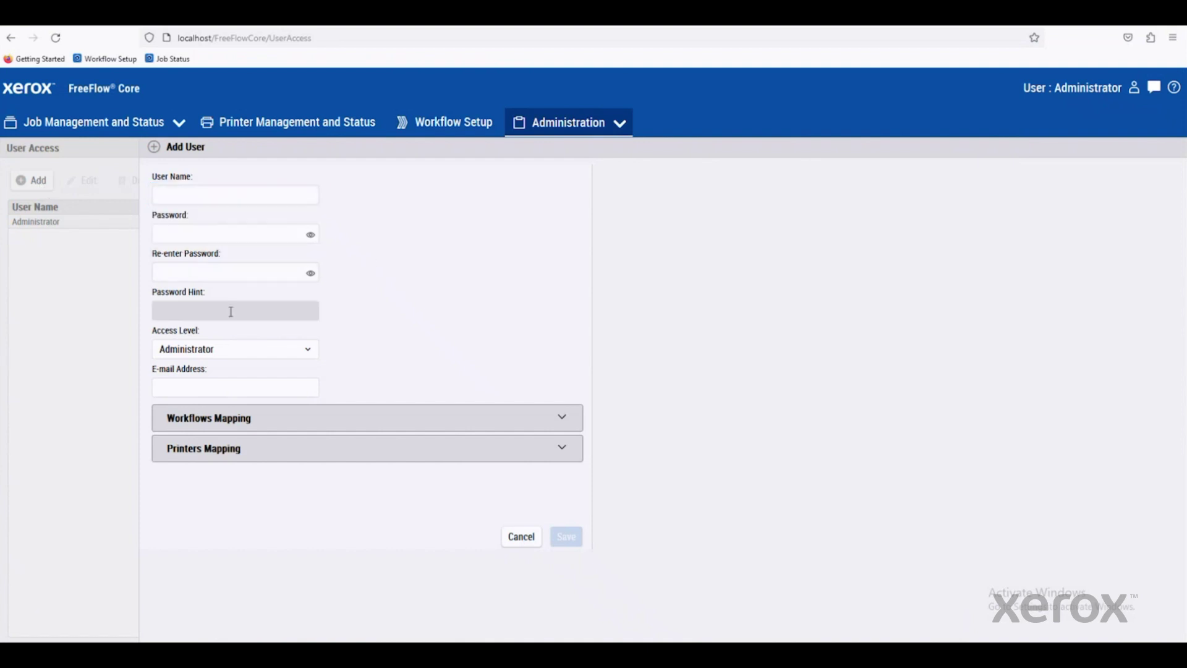
left_click(276, 361)
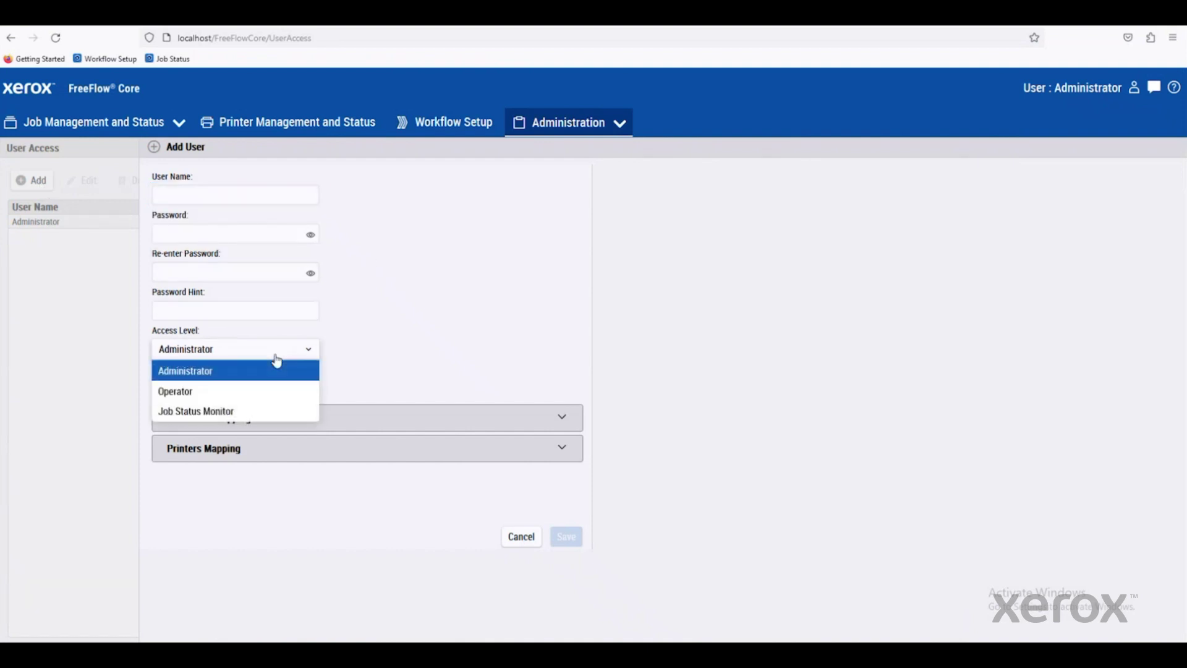
left_click(441, 326)
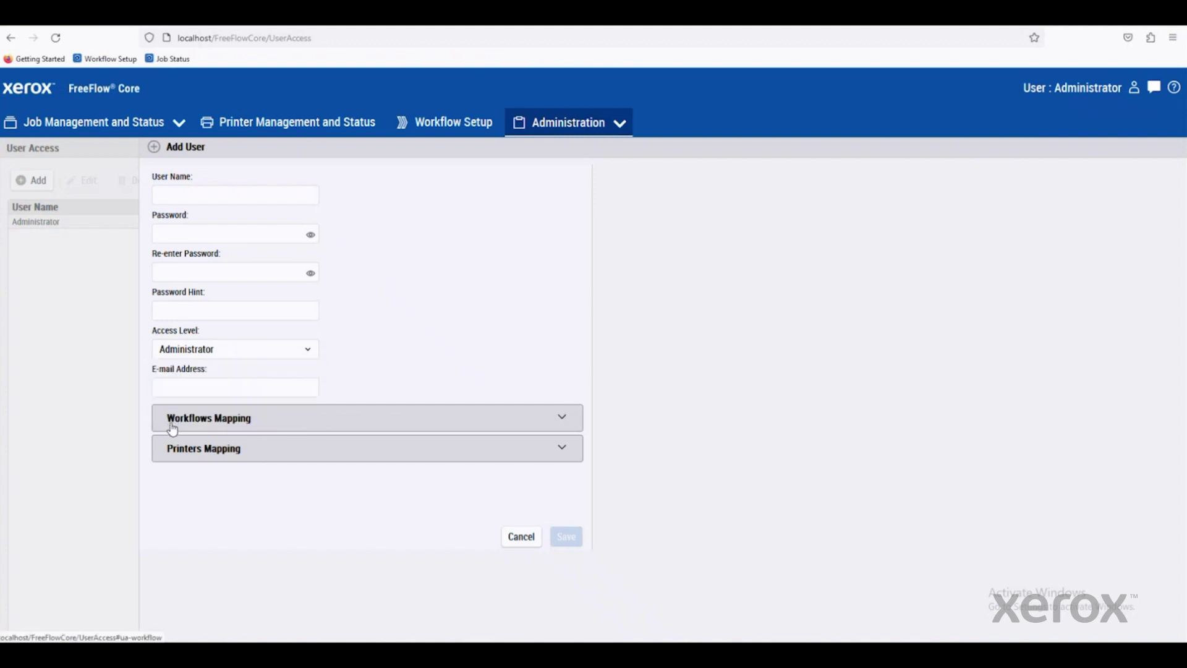
Map only the 1 - Preflight workflow to the user, then cancel the new user.
left_click(283, 417)
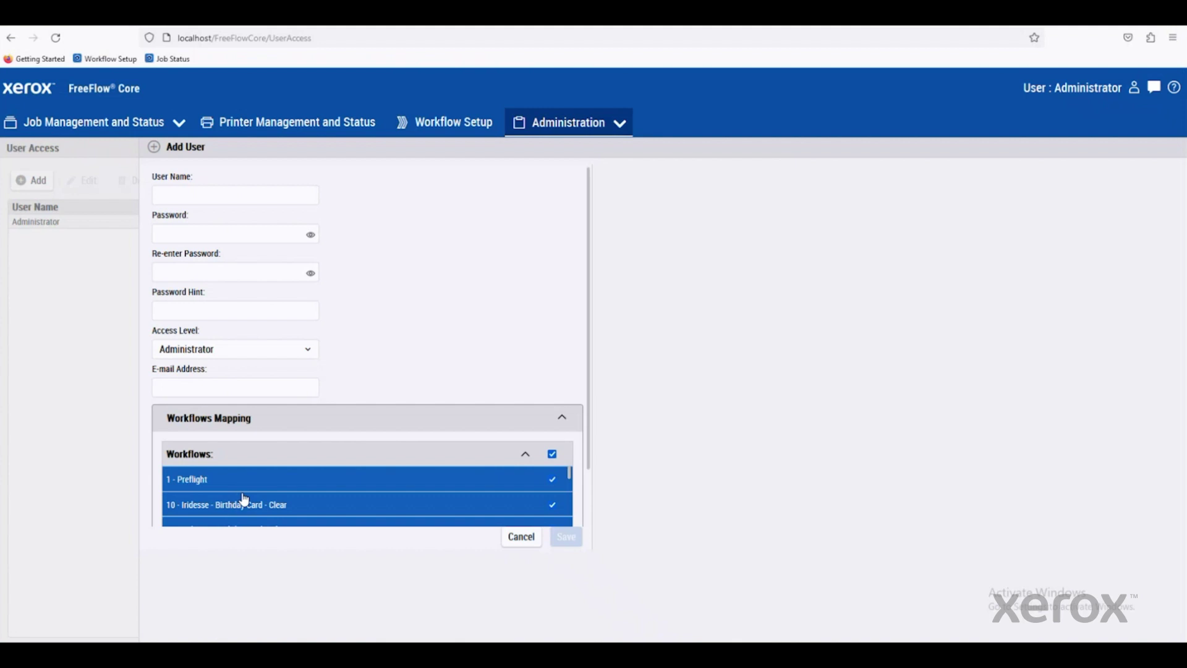
left_click(552, 454)
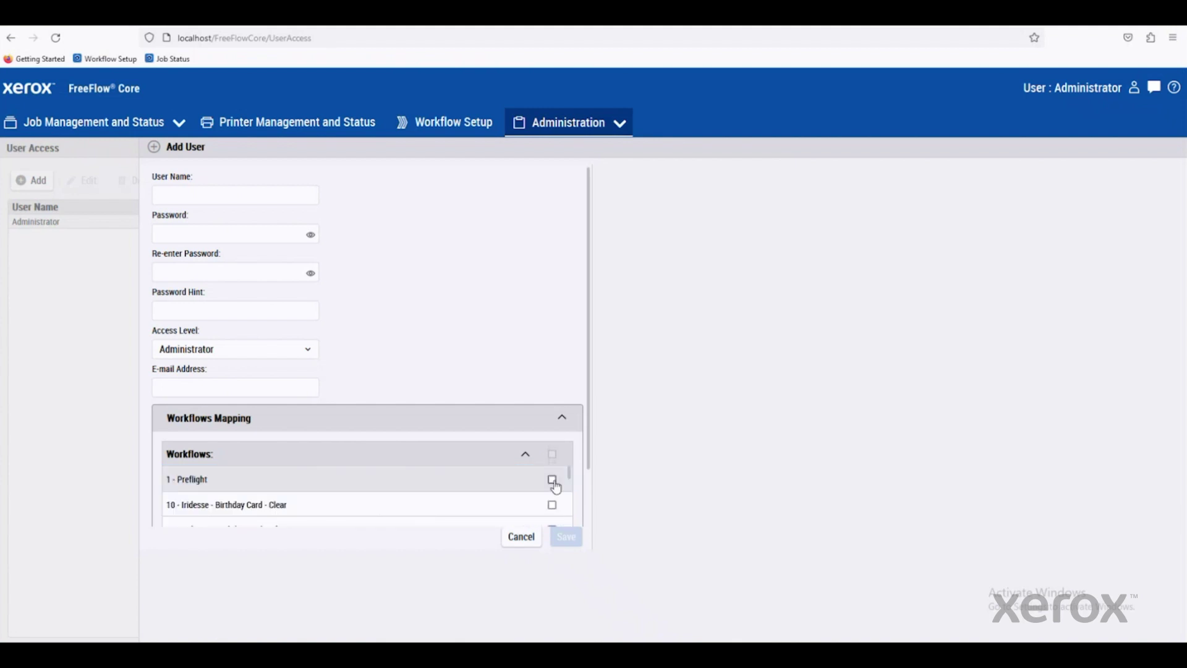
left_click(553, 481)
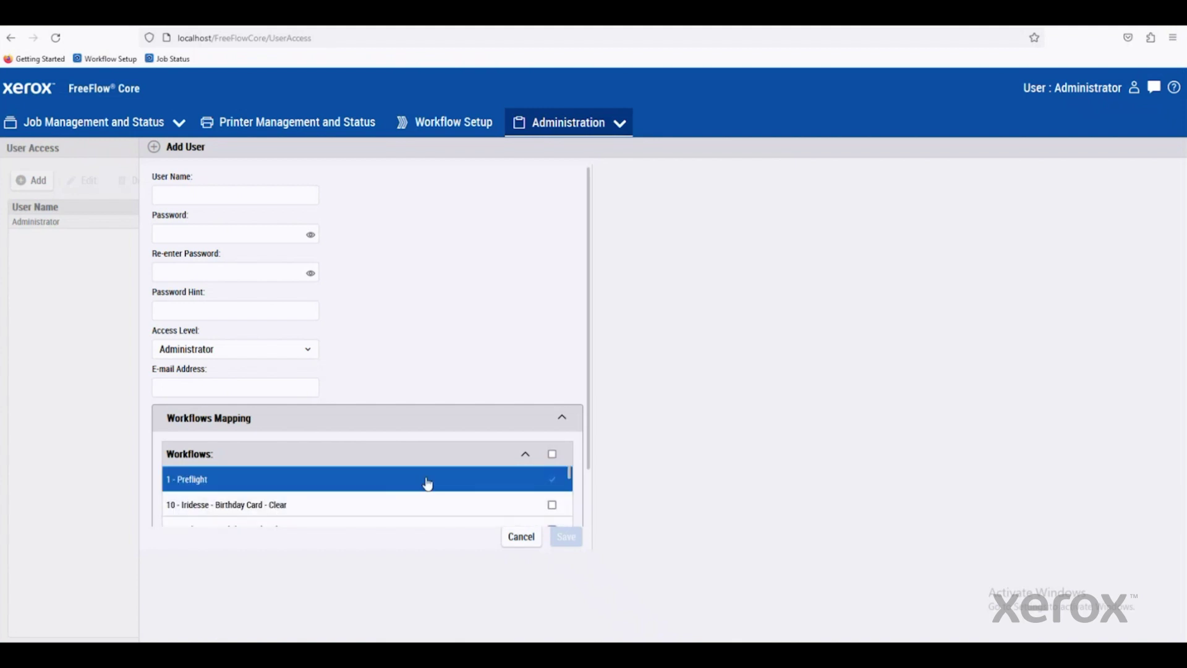
left_click(520, 542)
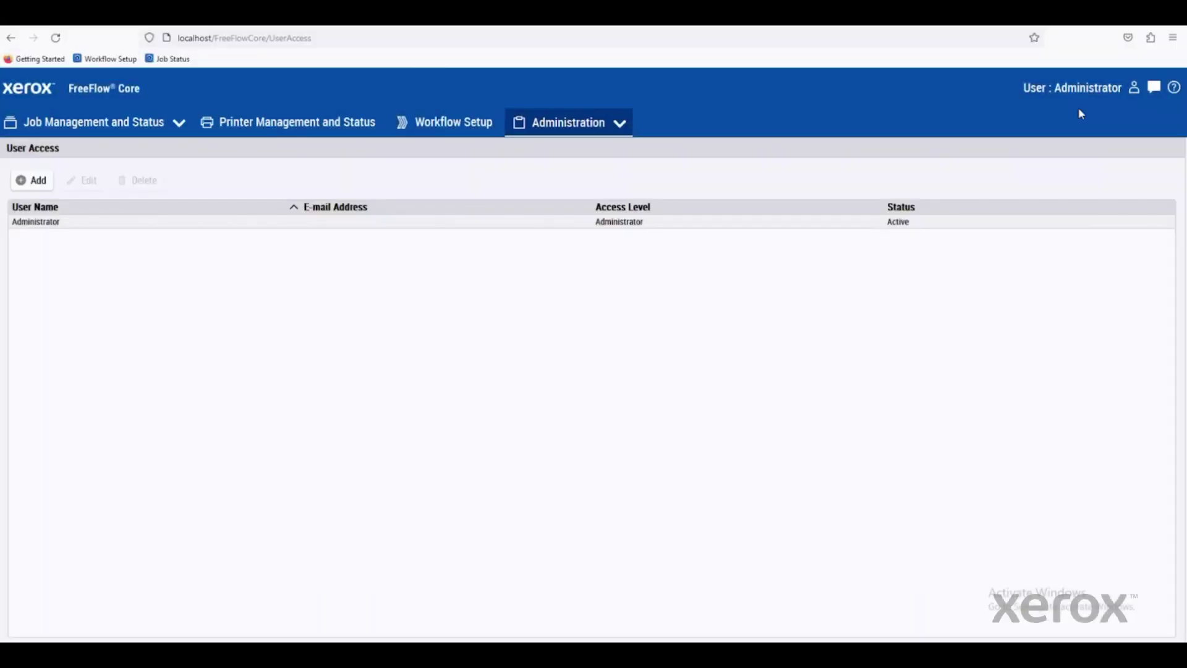
Open the User : Administrator profile menu.
left_click(1061, 90)
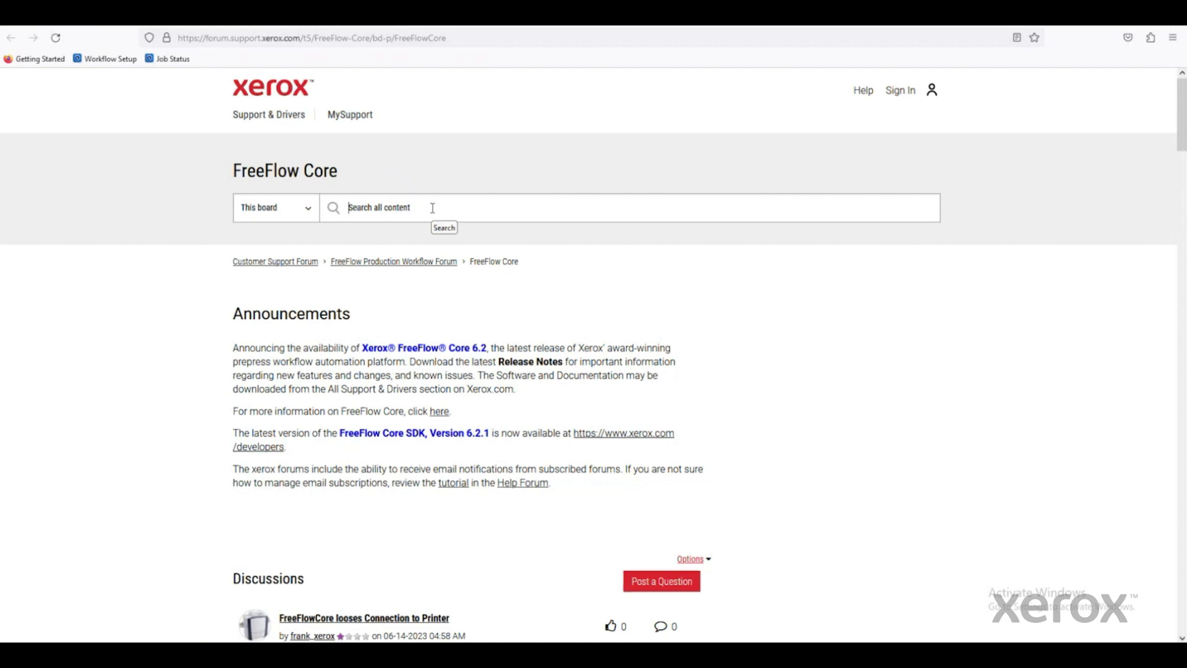
Search the Xerox Support Forum for 'Barcodes' and browse the 29 FreeFlow Core results.
type("Barcodes")
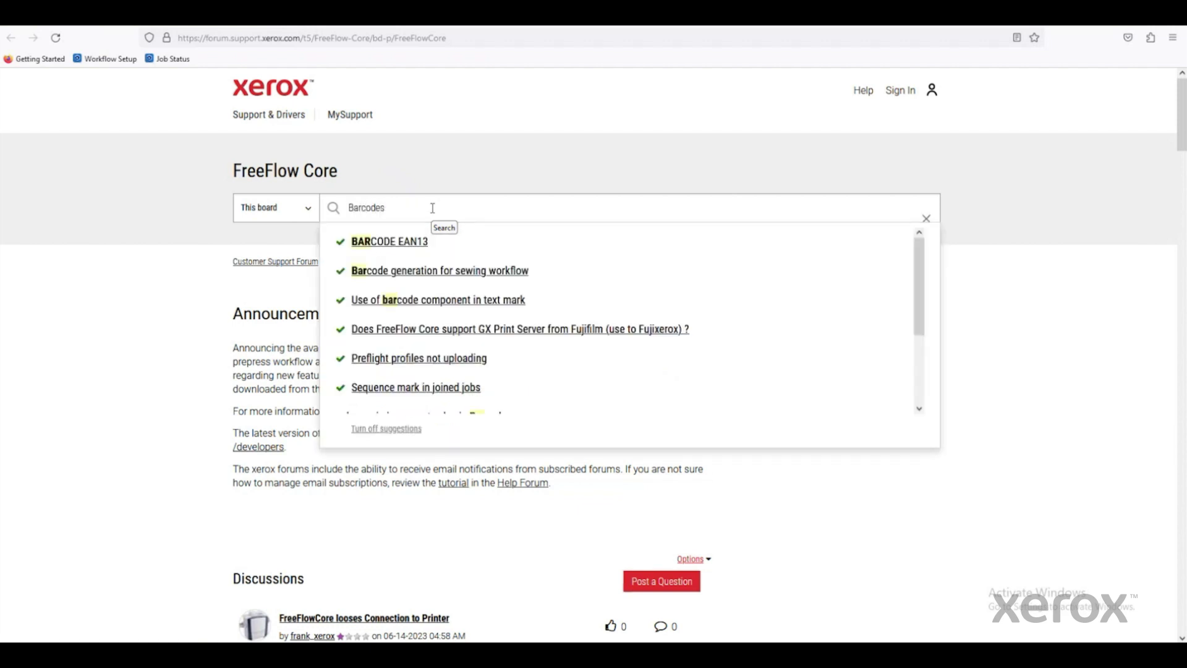
key("Return")
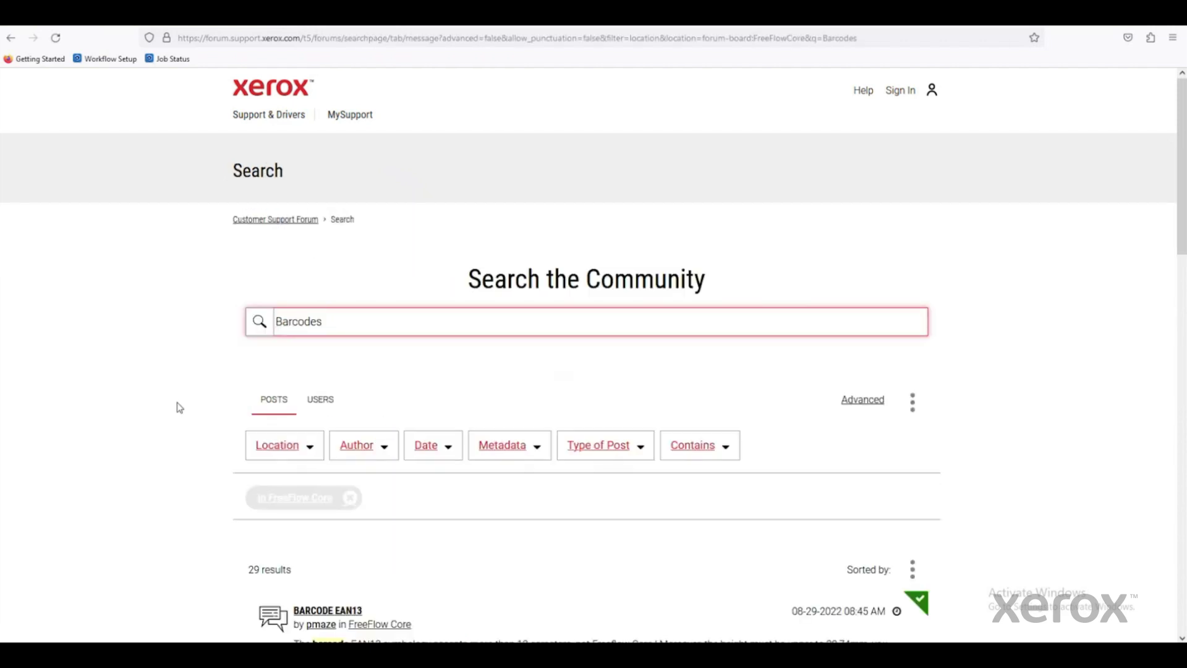
scroll(177, 406, "down", 6)
scroll(191, 347, "down", 2)
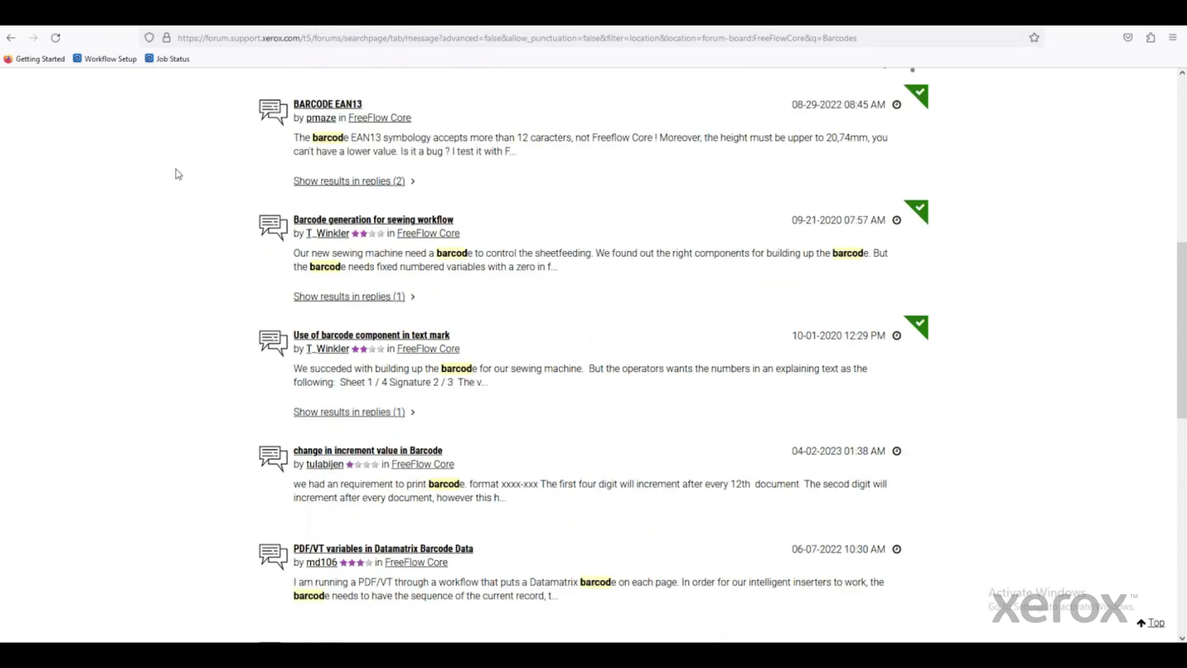
scroll(180, 402, "down", 5)
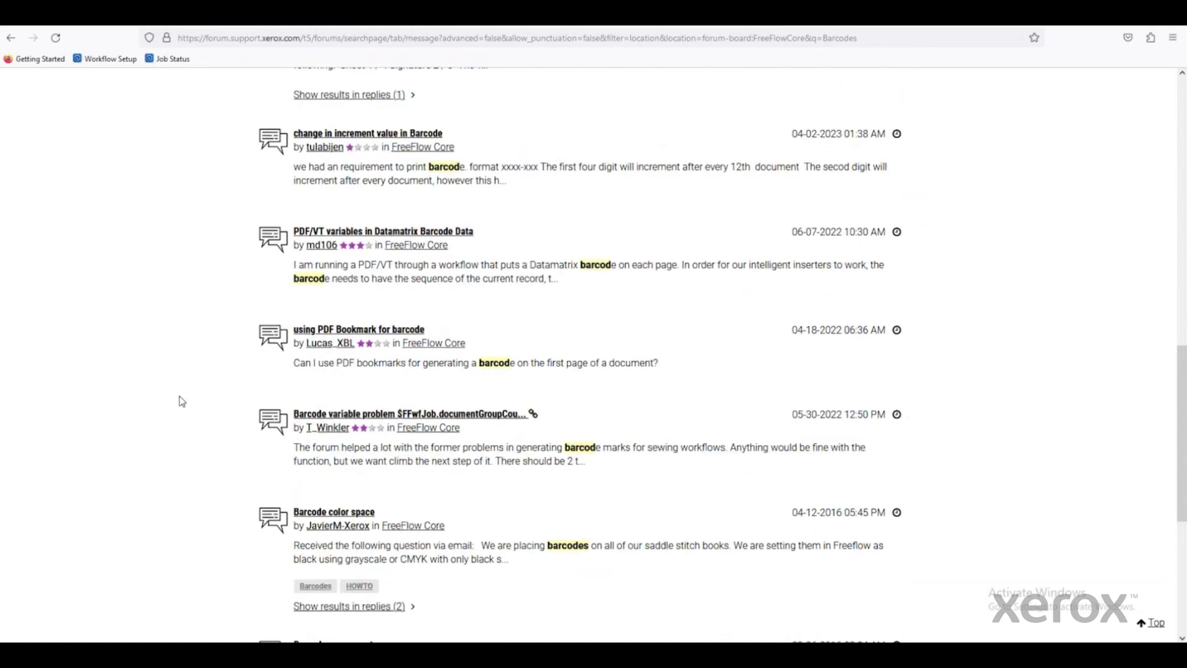
scroll(179, 401, "down", 4)
scroll(179, 401, "up", 8)
scroll(179, 395, "up", 10)
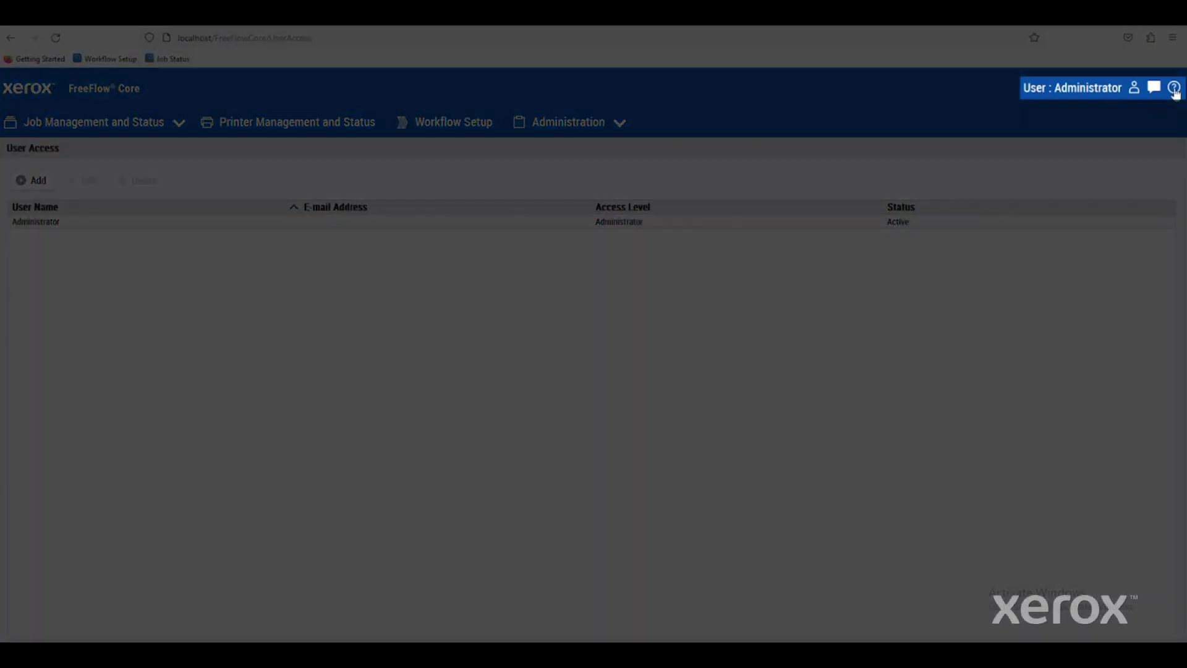
left_click(1173, 88)
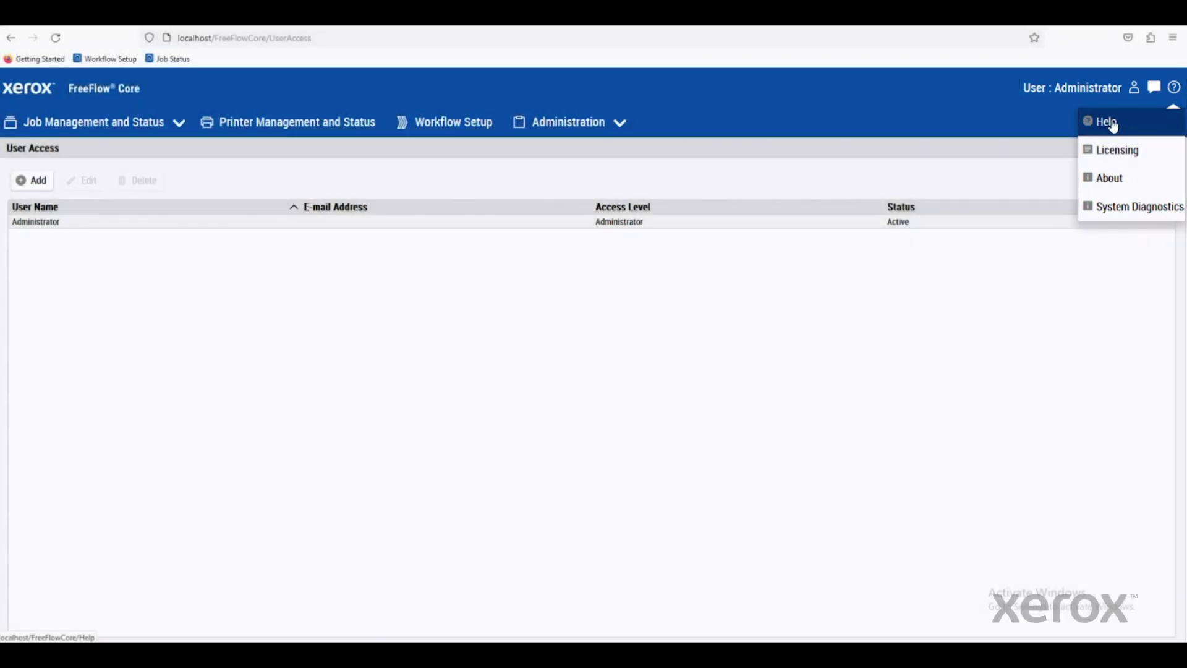
left_click(1126, 122)
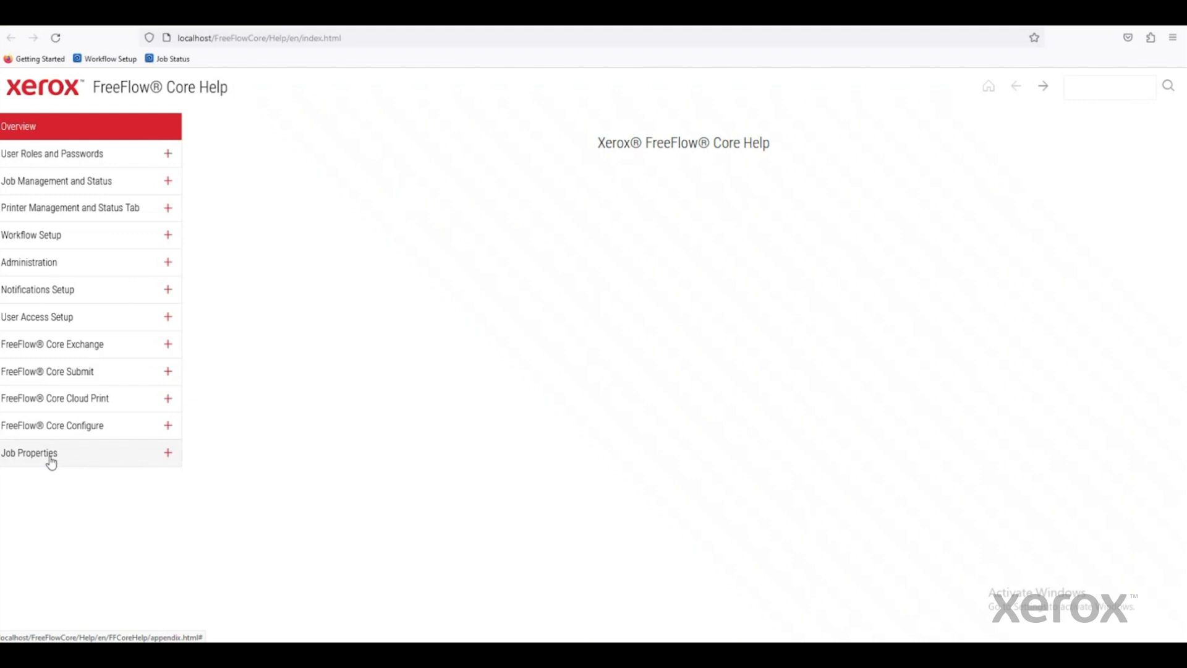
left_click(73, 458)
scroll(102, 491, "down", 3)
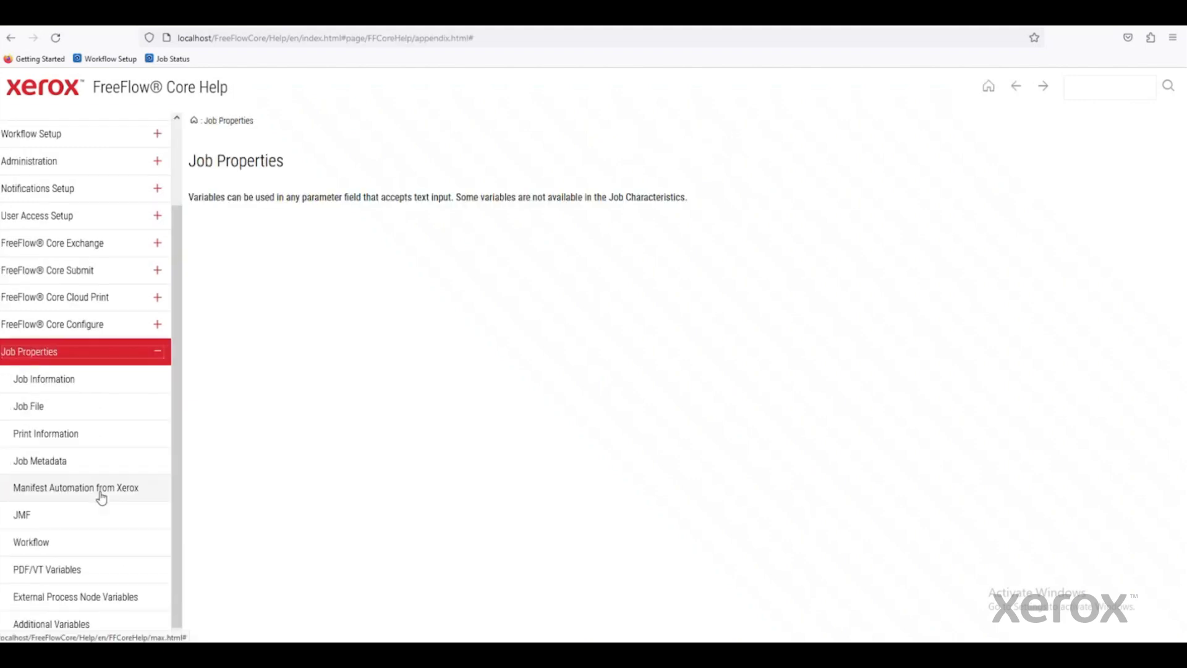
left_click(91, 625)
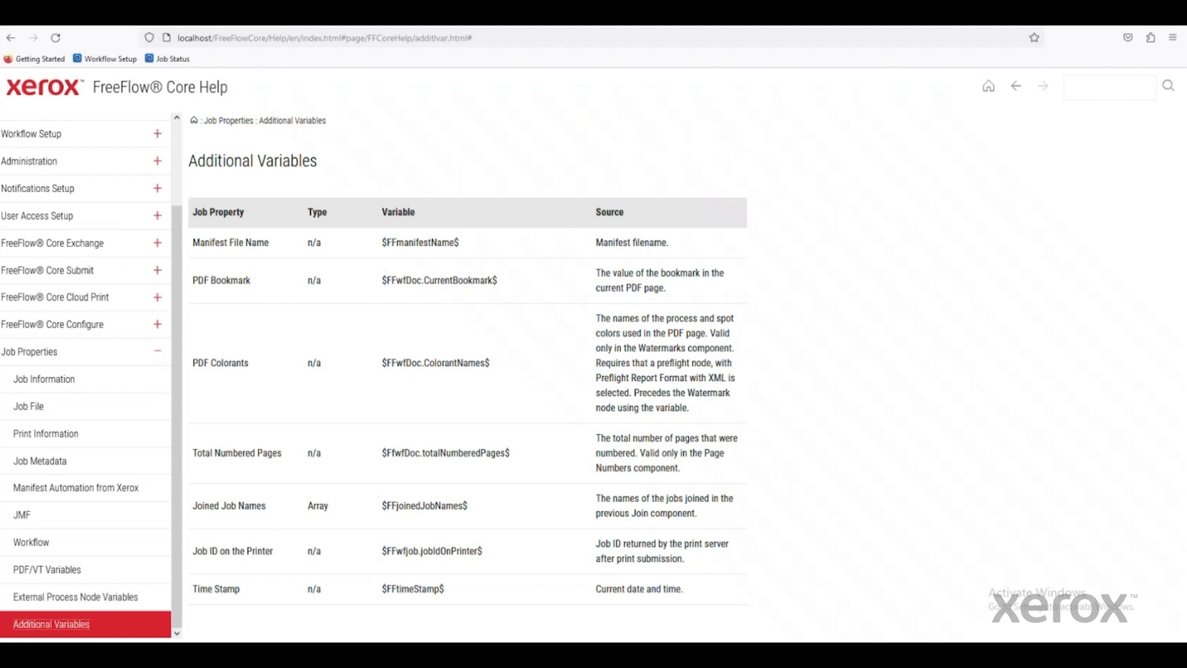
key("ctrl+w")
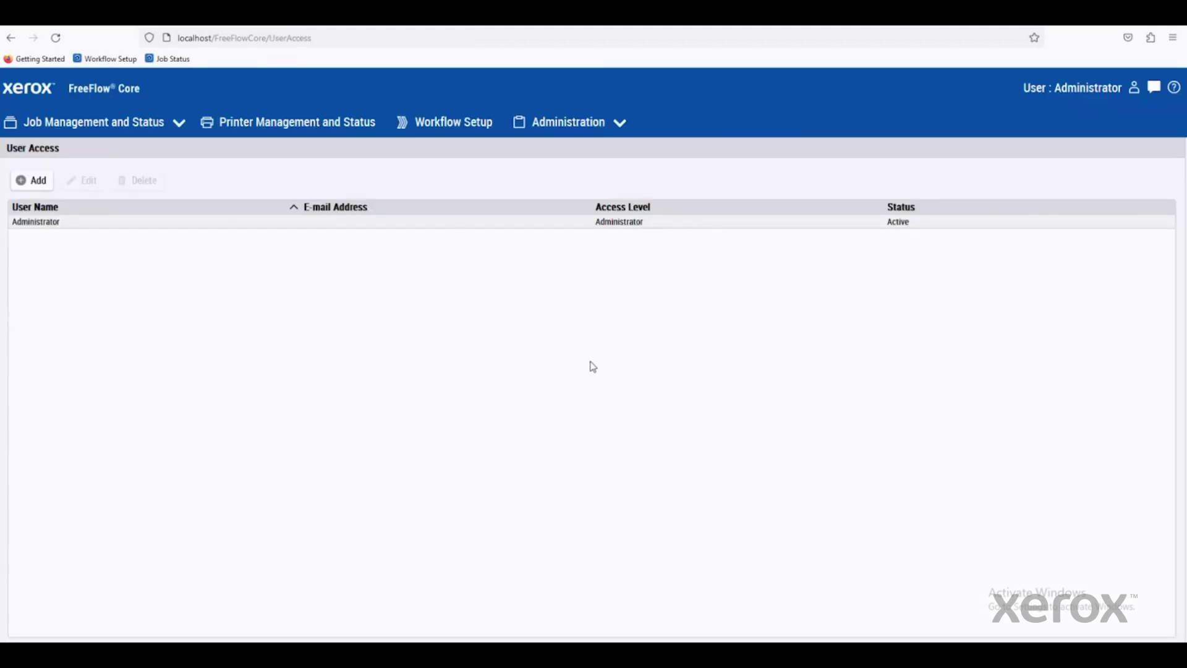